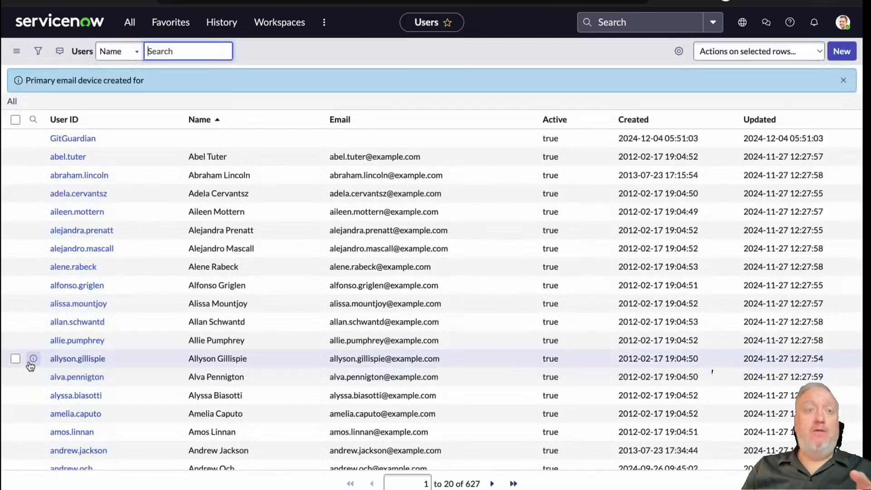
- Assign the import_set_loader and import_transformer roles to the GitGuardian user and save the role list
{"action": "left_click", "coordinate": [78, 138]}
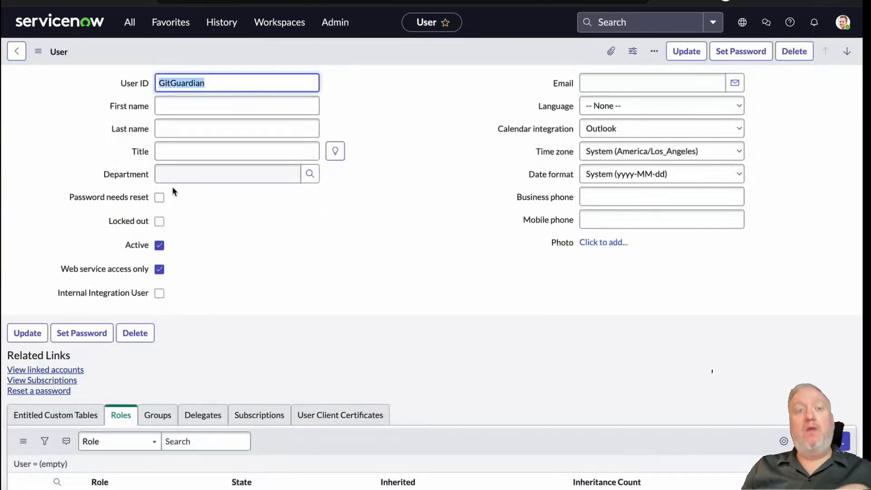
{"action": "scroll", "coordinate": [173, 186], "scroll_direction": "down", "scroll_amount": 3}
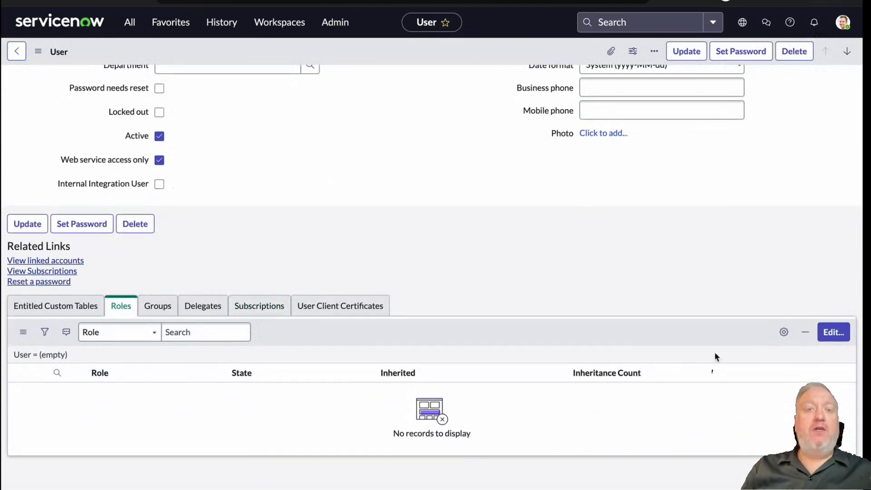
{"action": "left_click", "coordinate": [836, 339]}
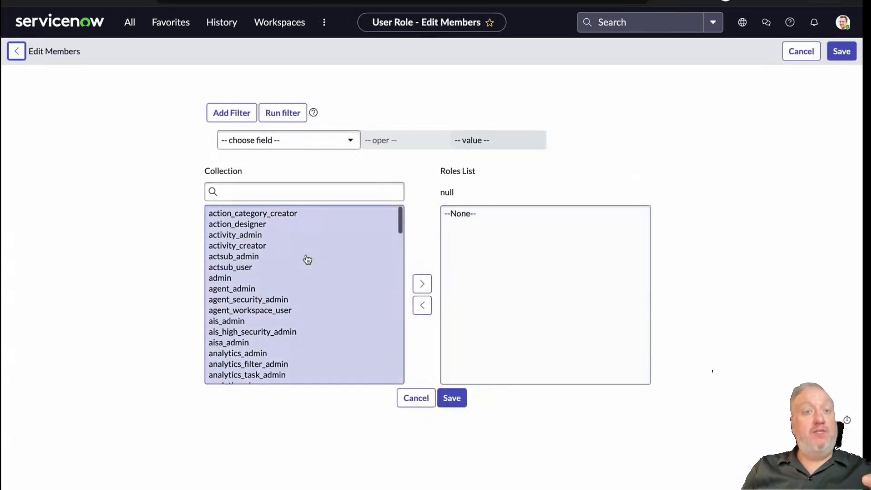
{"action": "left_click", "coordinate": [273, 199]}
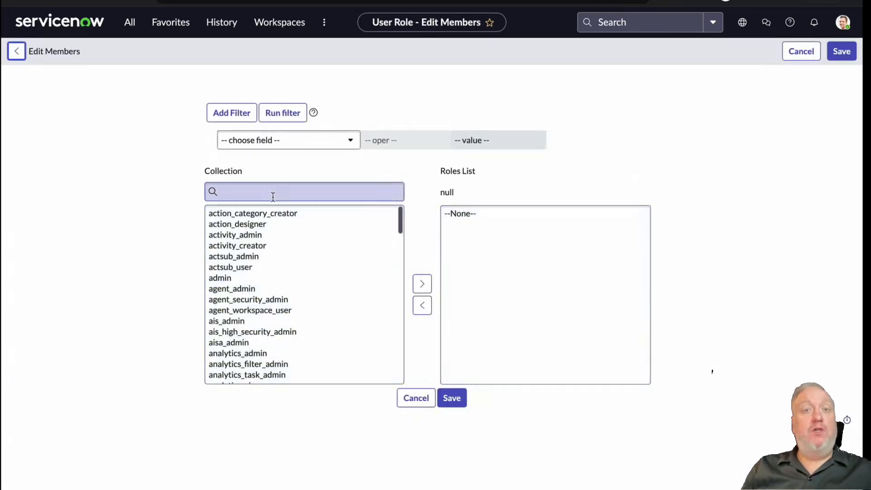
{"action": "left_click", "coordinate": [272, 197]}
{"action": "type", "text": "import_"}
{"action": "left_click", "coordinate": [254, 235]}
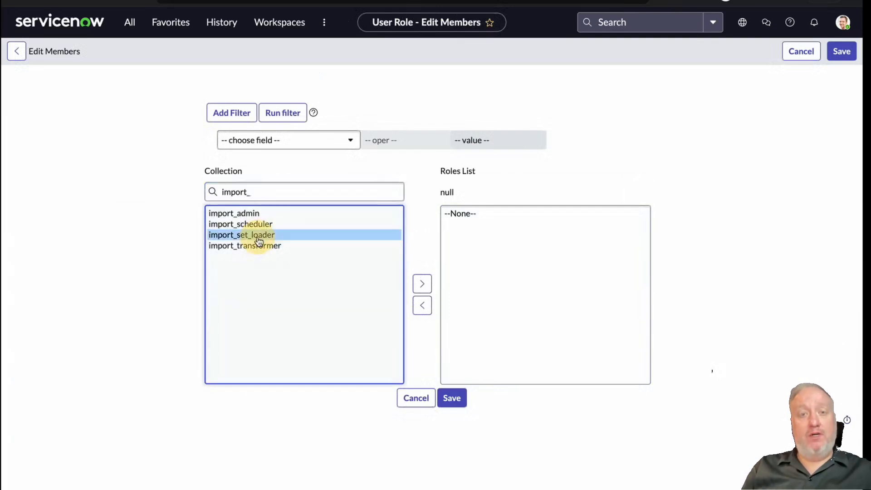
{"action": "left_click", "coordinate": [258, 246], "text": "shift"}
{"action": "left_click", "coordinate": [422, 284]}
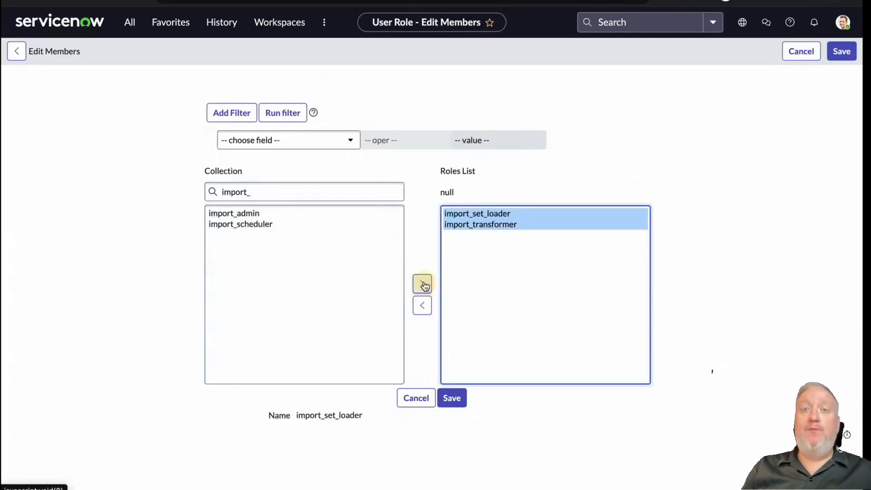
{"action": "left_click", "coordinate": [457, 399]}
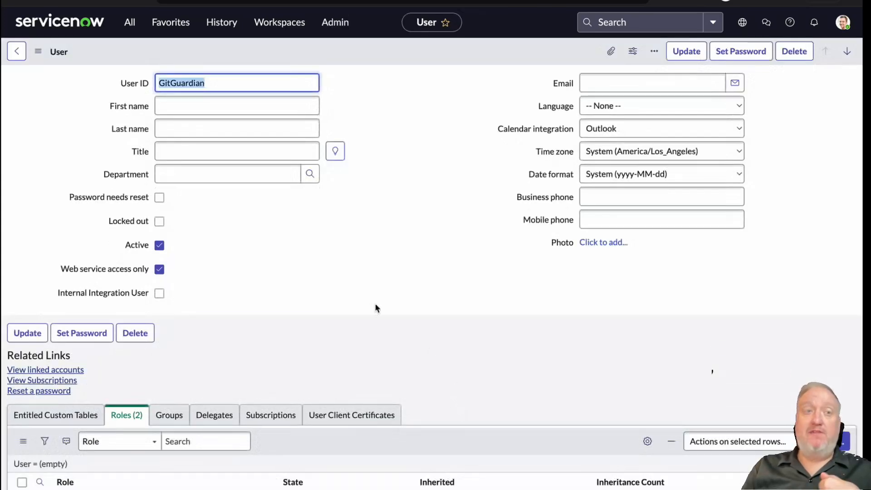
- Generate, copy and save a new password for the GitGuardian user, and update the user record
{"action": "scroll", "coordinate": [375, 308], "scroll_direction": "down", "scroll_amount": 1}
{"action": "scroll", "coordinate": [375, 307], "scroll_direction": "down", "scroll_amount": 2}
{"action": "scroll", "coordinate": [375, 307], "scroll_direction": "up", "scroll_amount": 3}
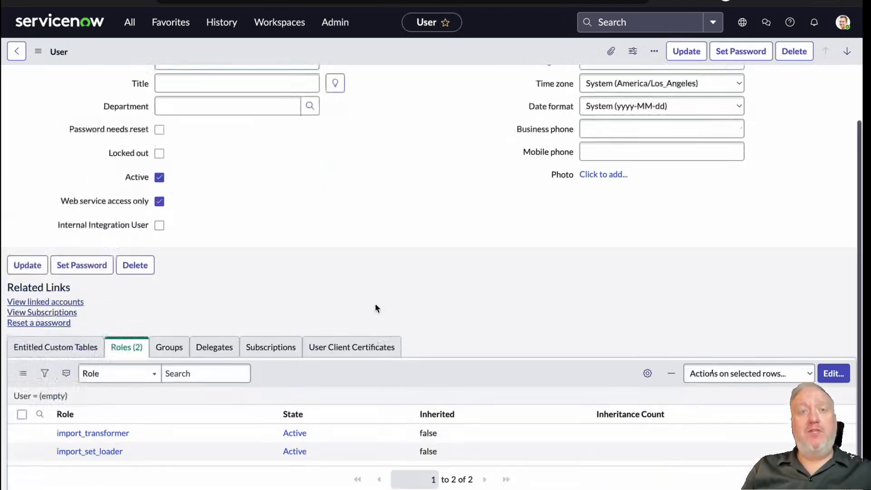
{"action": "left_click", "coordinate": [730, 58]}
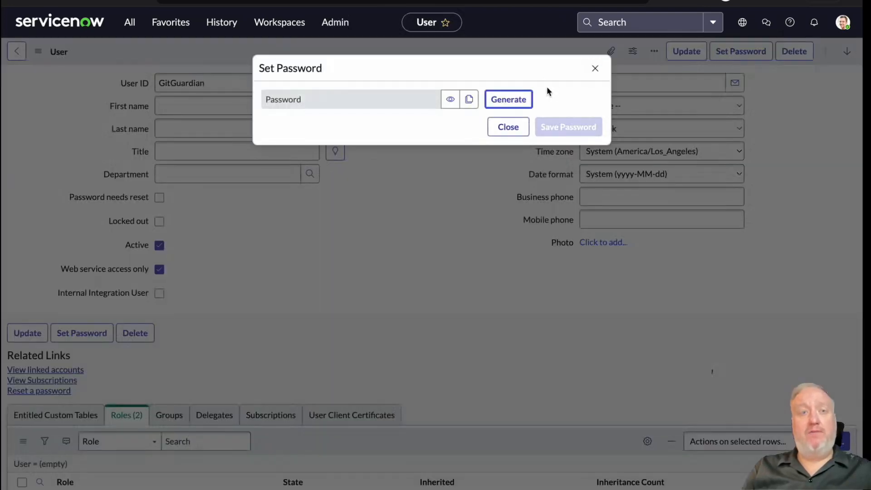
{"action": "left_click", "coordinate": [495, 100]}
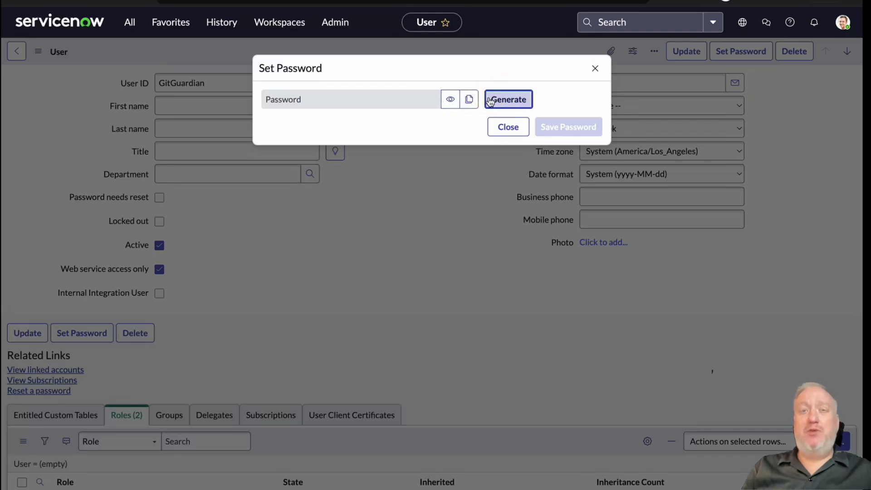
{"action": "left_click", "coordinate": [469, 129]}
{"action": "left_click", "coordinate": [578, 158]}
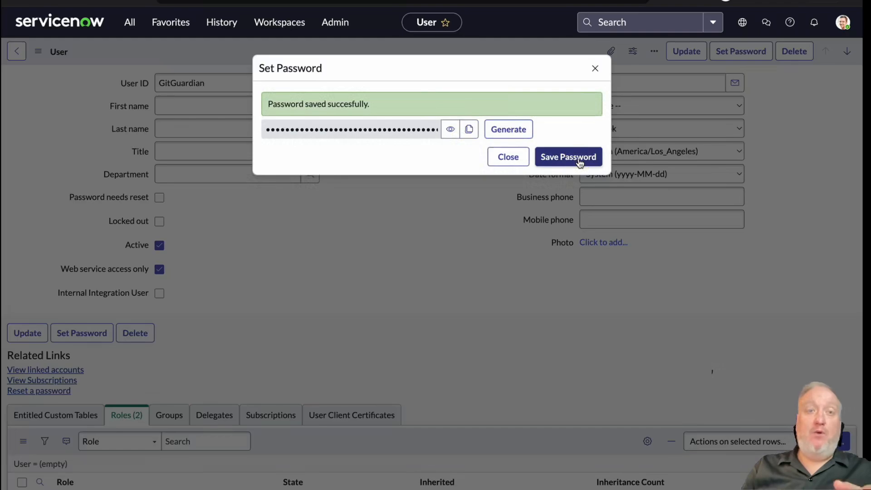
{"action": "left_click", "coordinate": [594, 70]}
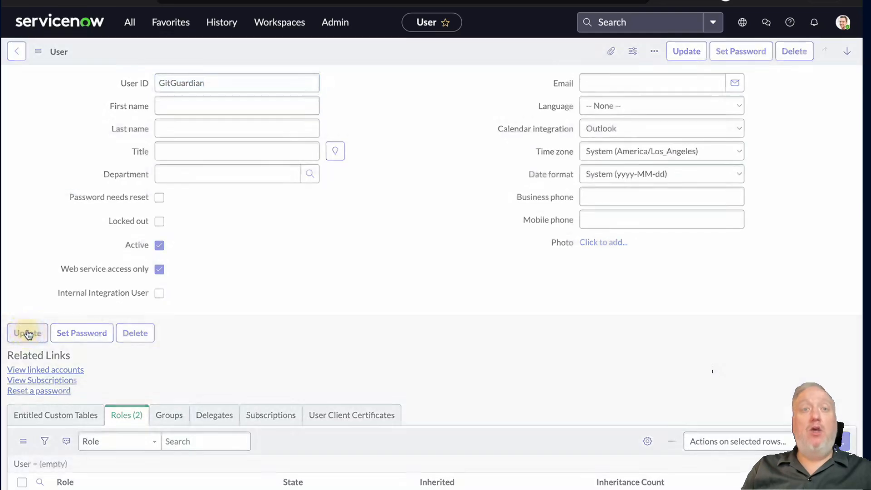
{"action": "left_click", "coordinate": [27, 332]}
- Find System Web Services in the navigator and open a new inbound web service record
{"action": "left_click", "coordinate": [130, 22]}
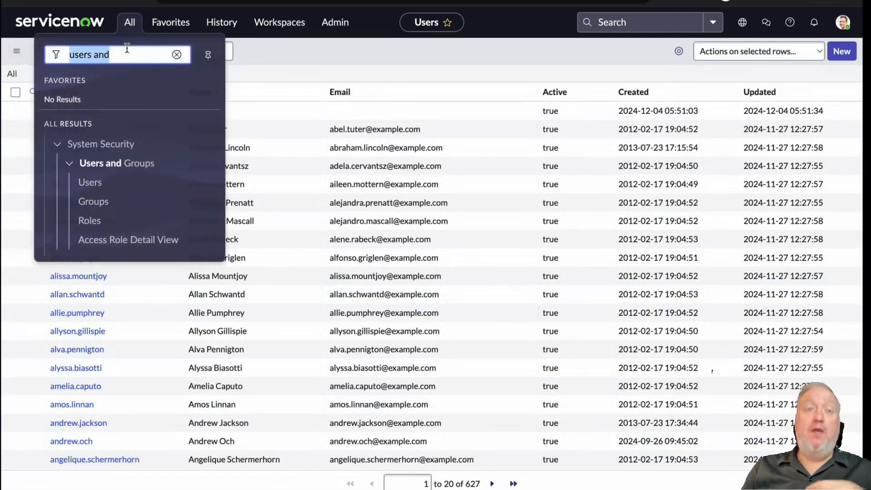
{"action": "type", "text": "system web"}
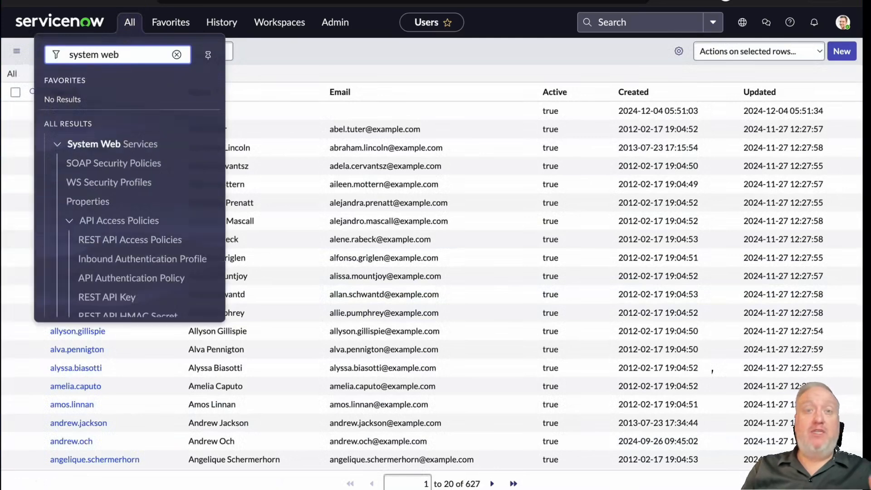
{"action": "scroll", "coordinate": [117, 180], "scroll_direction": "down", "scroll_amount": 5}
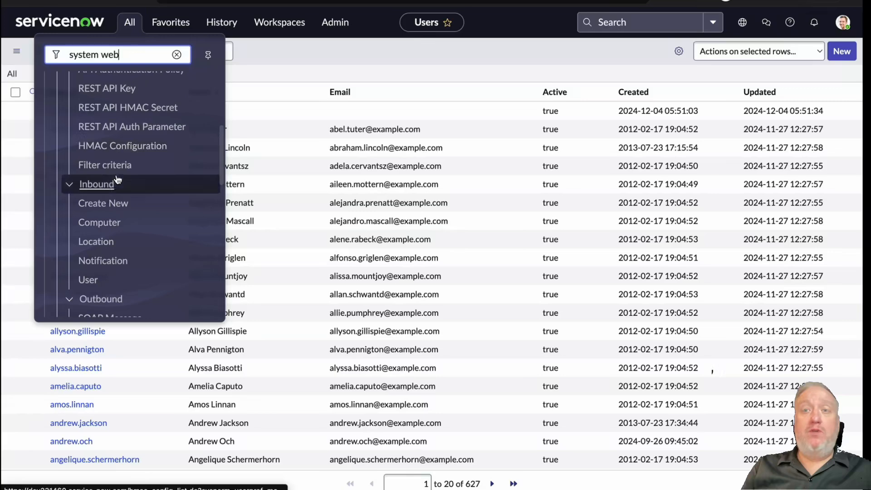
{"action": "left_click", "coordinate": [103, 205]}
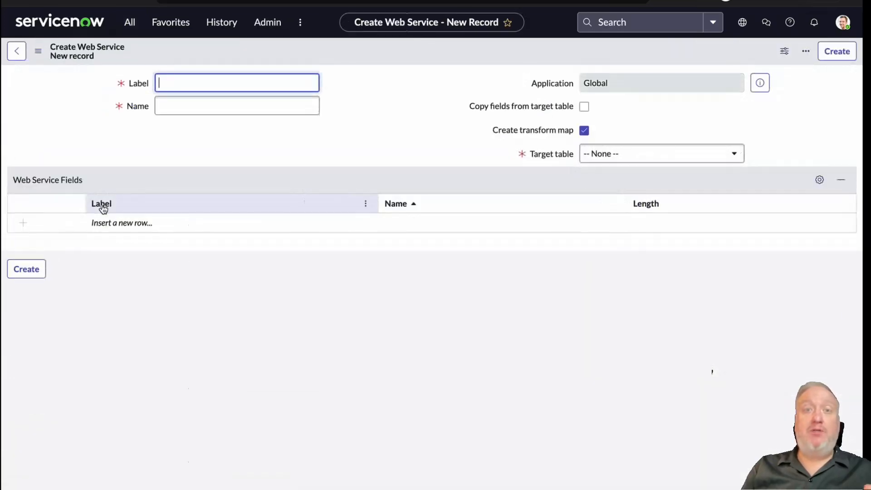
- Label the web service GitGuardian Notifications and set its target table to Incident [incident]
{"action": "type", "text": "GitGuardian Notifications"}
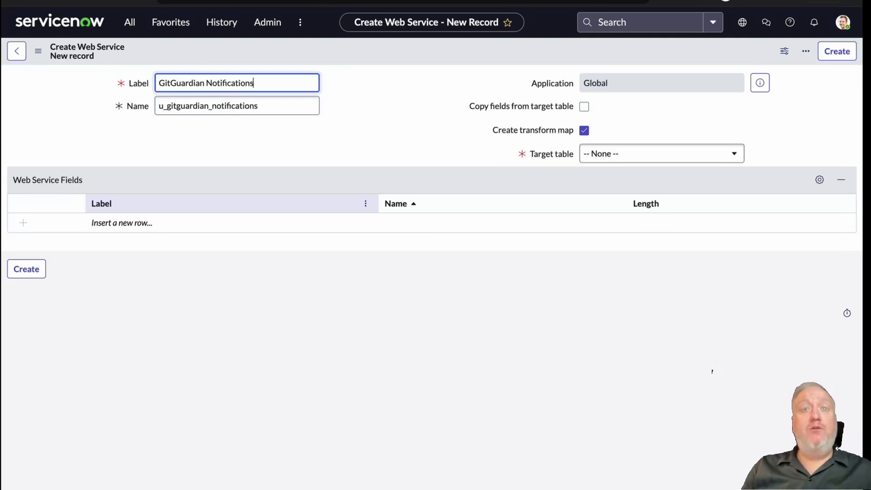
{"action": "left_click", "coordinate": [585, 159]}
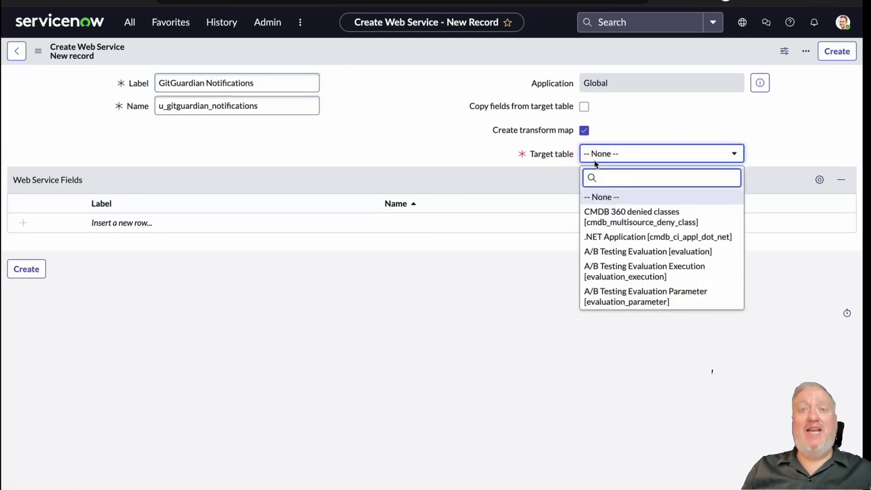
{"action": "type", "text": "Incident"}
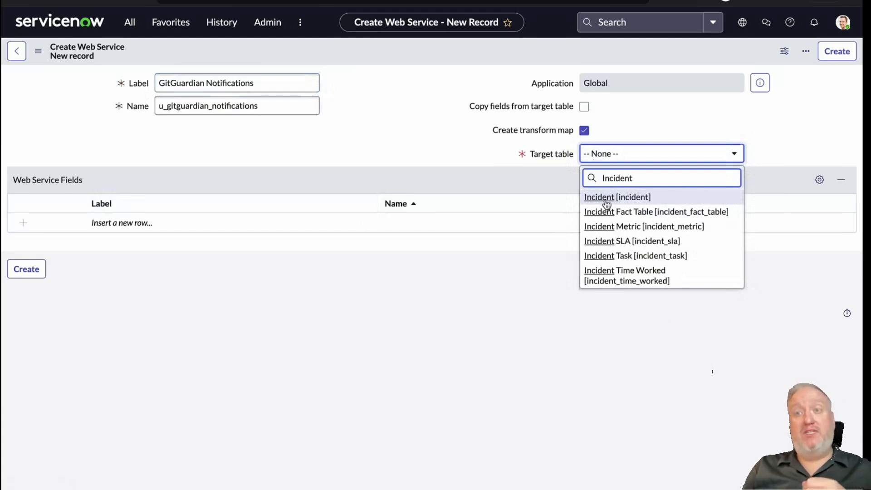
{"action": "left_click", "coordinate": [606, 197]}
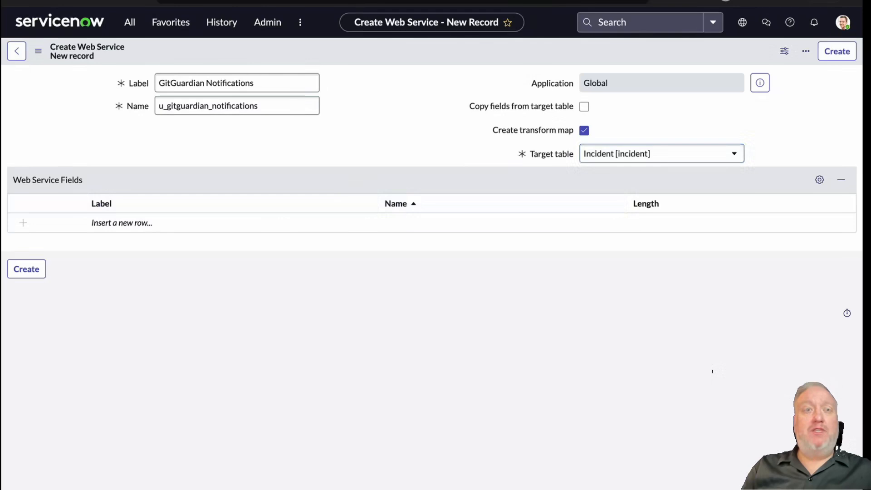
- Add a web service field labelled Category with the default length
{"action": "left_click", "coordinate": [140, 224]}
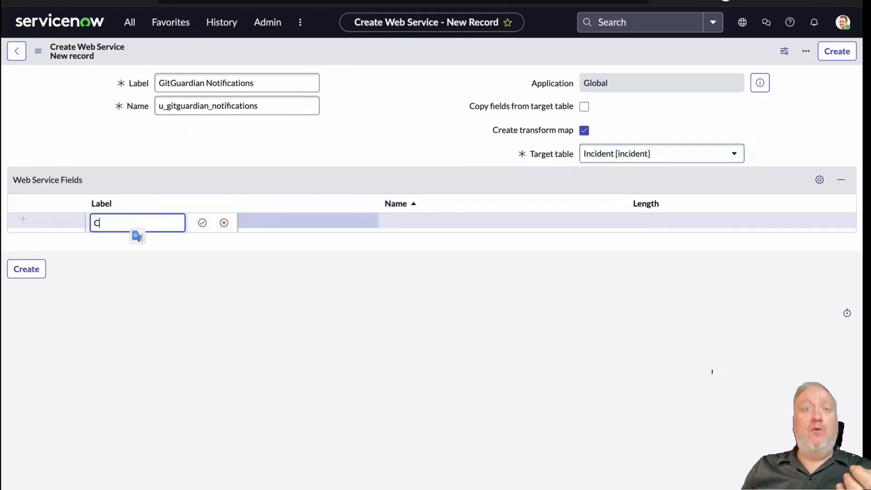
{"action": "key", "text": "Tab"}
{"action": "left_click", "coordinate": [132, 238]}
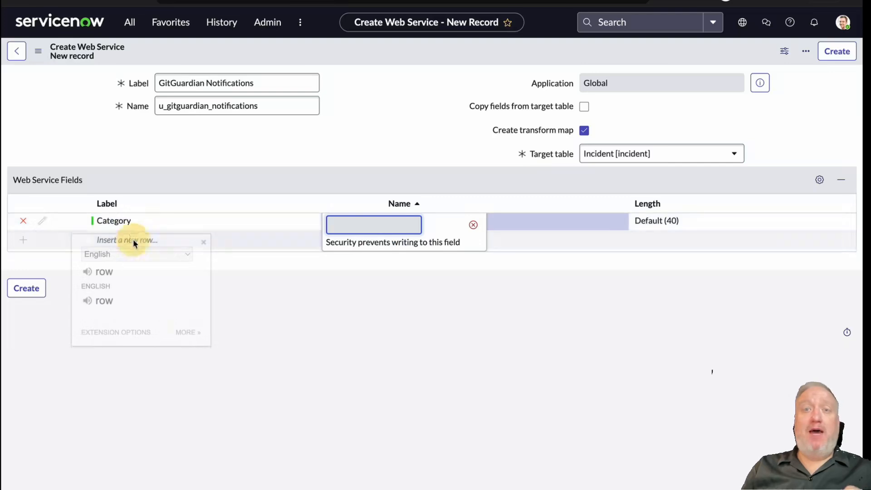
{"action": "double_click", "coordinate": [191, 230]}
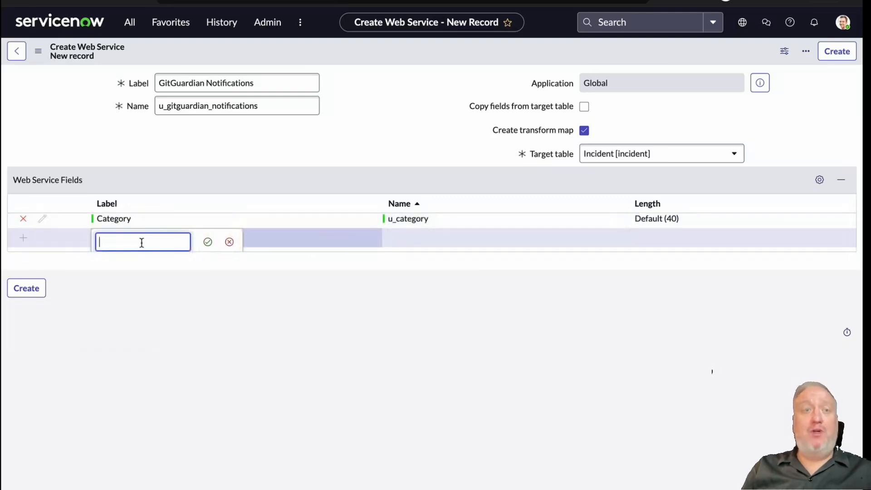
{"action": "left_click", "coordinate": [23, 218]}
{"action": "left_click", "coordinate": [153, 223]}
{"action": "type", "text": "Category"}
{"action": "key", "text": "Return"}
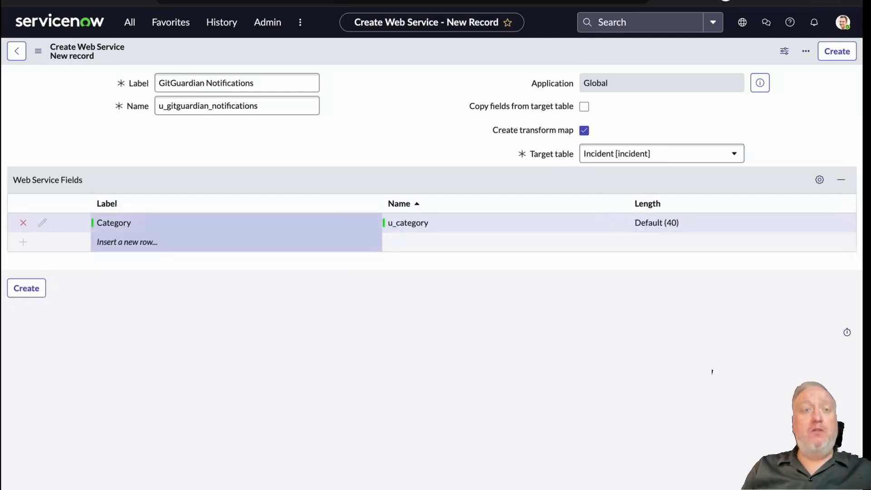
- Add three more web service fields labelled Source, Sys ID and Timestamp with the default length
{"action": "left_click", "coordinate": [137, 240]}
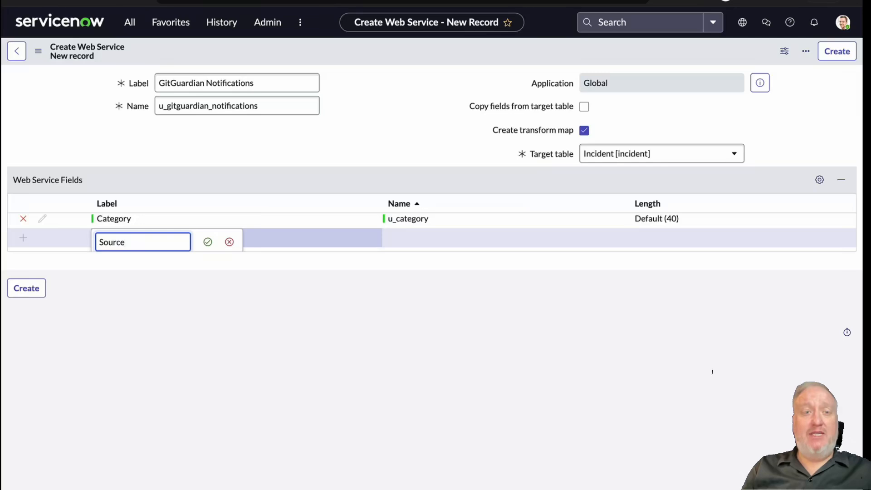
{"action": "key", "text": "Return"}
{"action": "left_click", "coordinate": [119, 260]}
{"action": "type", "text": "Sys ID"}
{"action": "key", "text": "Return"}
{"action": "type", "text": "T"}
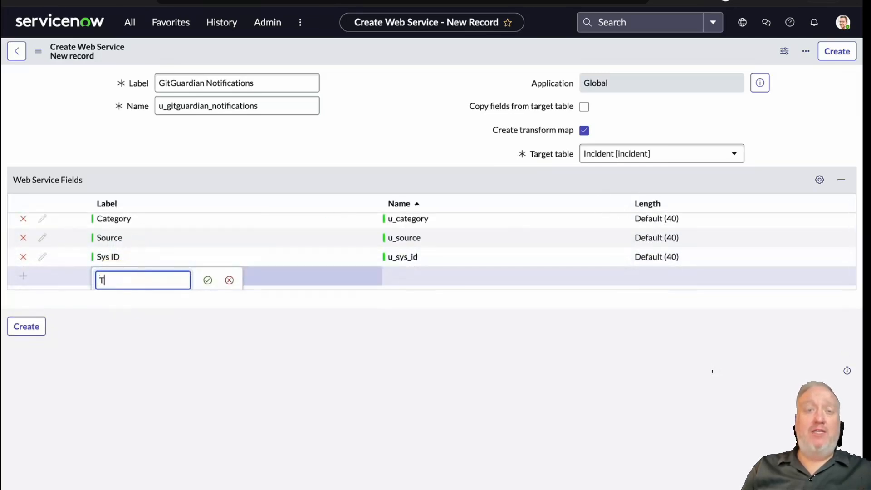
{"action": "type", "text": "imestamp"}
{"action": "key", "text": "Return"}
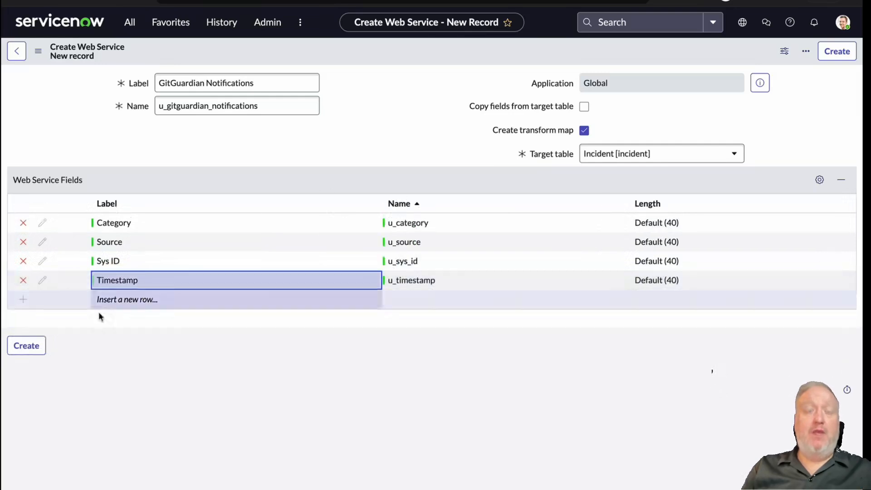
- Add a web service field labelled Comments and set its length to Extra Large (4000)
{"action": "left_click", "coordinate": [122, 300]}
{"action": "key", "text": "Return"}
{"action": "left_click", "coordinate": [641, 295]}
{"action": "left_click", "coordinate": [653, 300]}
{"action": "left_click", "coordinate": [670, 346]}
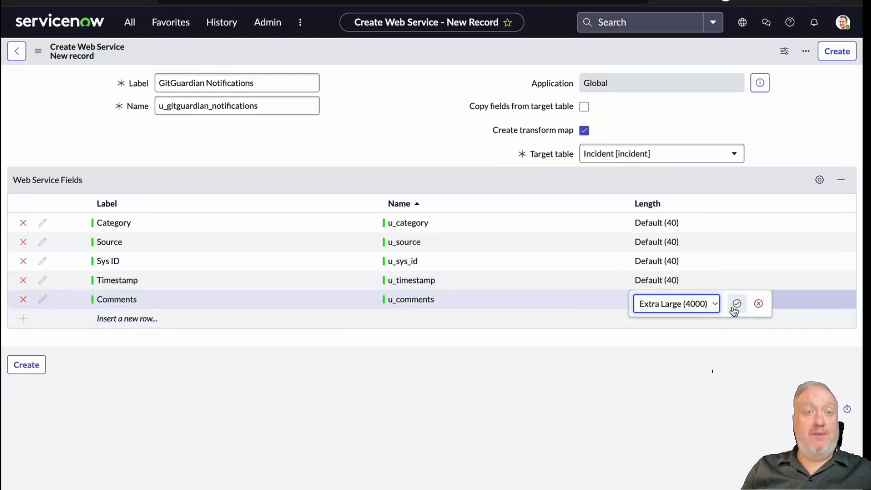
{"action": "left_click", "coordinate": [736, 303]}
- Add a web service field labelled Description and set its length to Extra Large (4000)
{"action": "left_click", "coordinate": [157, 319]}
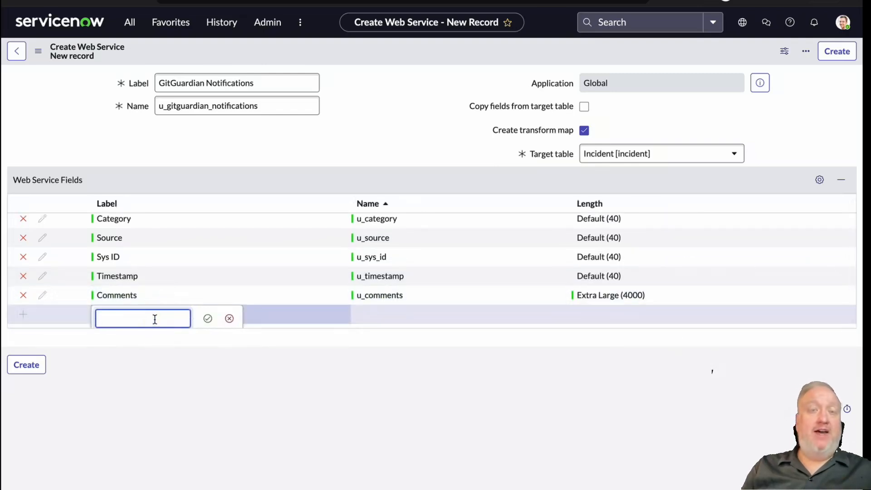
{"action": "key", "text": "Return"}
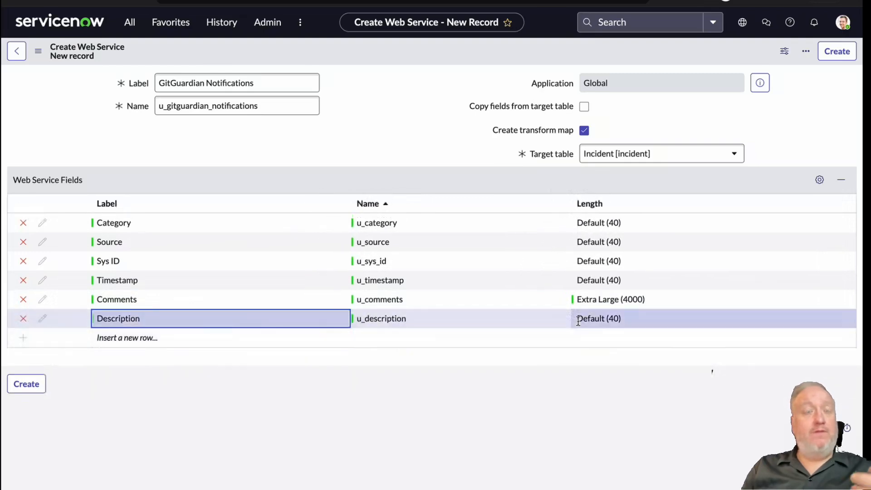
{"action": "left_click", "coordinate": [581, 318]}
{"action": "left_click", "coordinate": [589, 323]}
{"action": "left_click", "coordinate": [610, 361]}
{"action": "left_click", "coordinate": [678, 323]}
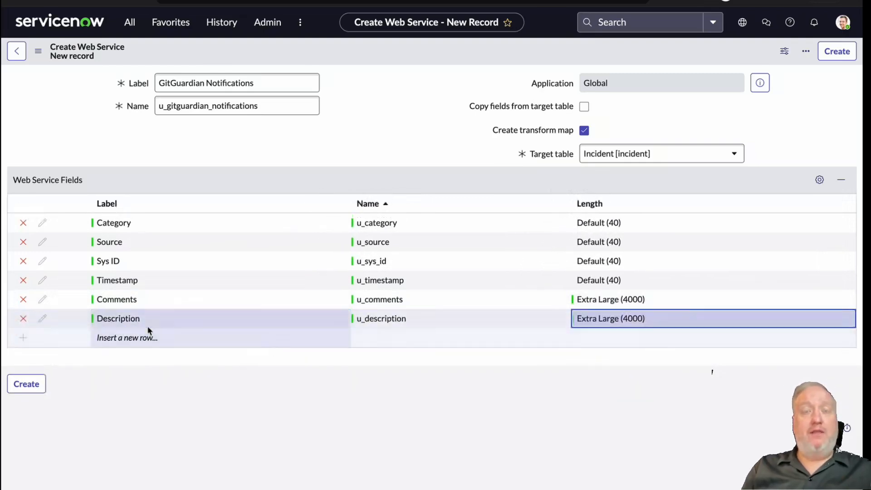
- Add a web service field labelled Short description with length Medium (100), and create the web service
{"action": "left_click", "coordinate": [138, 338]}
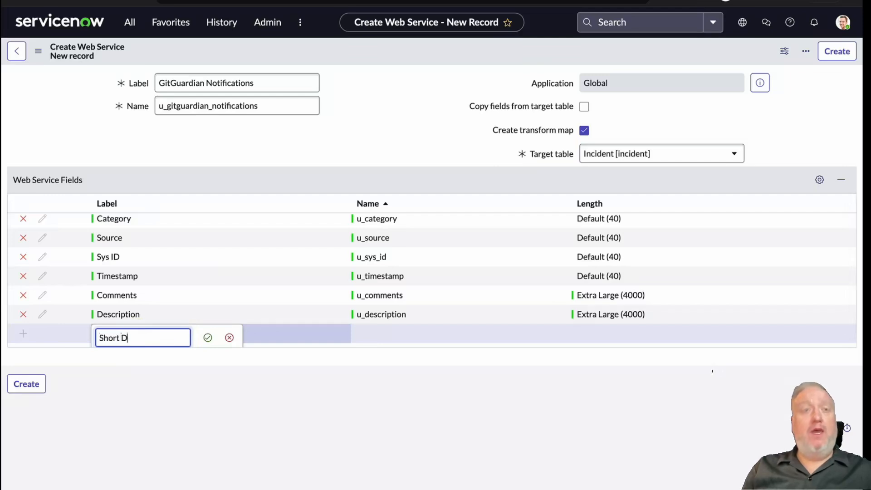
{"action": "left_click", "coordinate": [208, 337]}
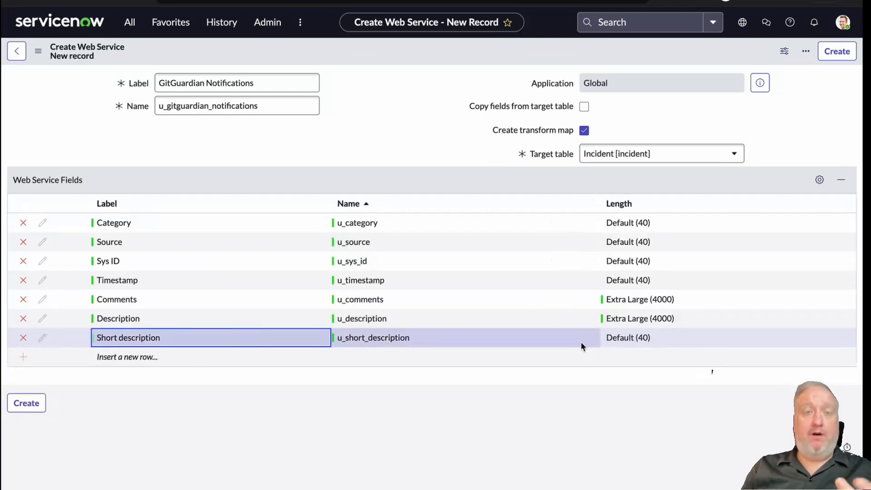
{"action": "double_click", "coordinate": [628, 342]}
{"action": "left_click", "coordinate": [632, 344]}
{"action": "left_click", "coordinate": [633, 358]}
{"action": "left_click", "coordinate": [708, 342]}
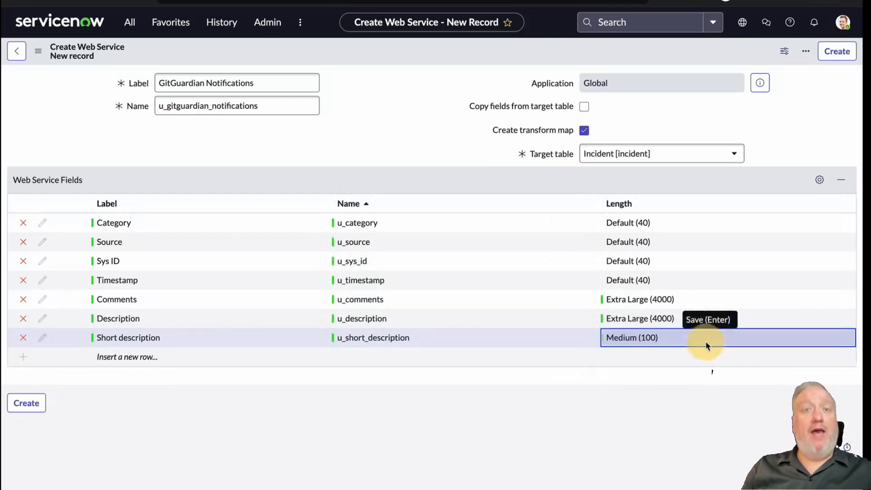
{"action": "left_click", "coordinate": [26, 403]}
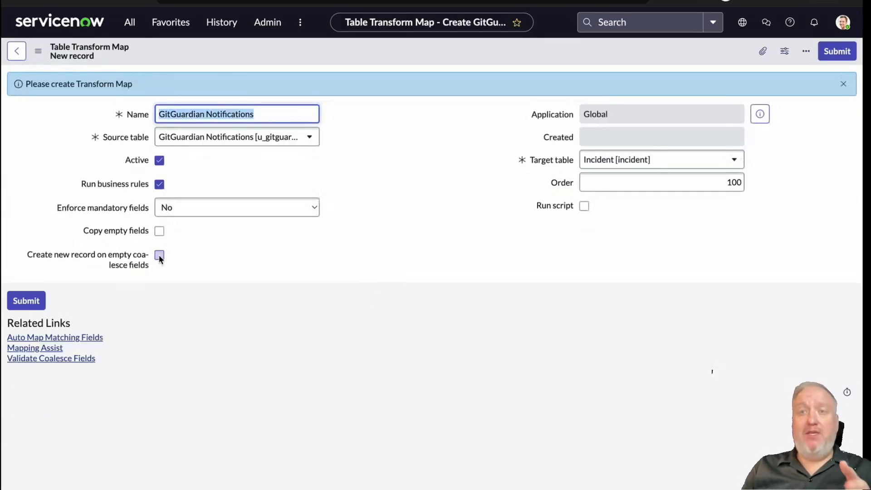
- Enable creating new records on empty coalesce fields, submit the GitGuardian Notifications transform map, and auto-map its matching fields
{"action": "left_click", "coordinate": [159, 255]}
{"action": "left_click", "coordinate": [26, 300]}
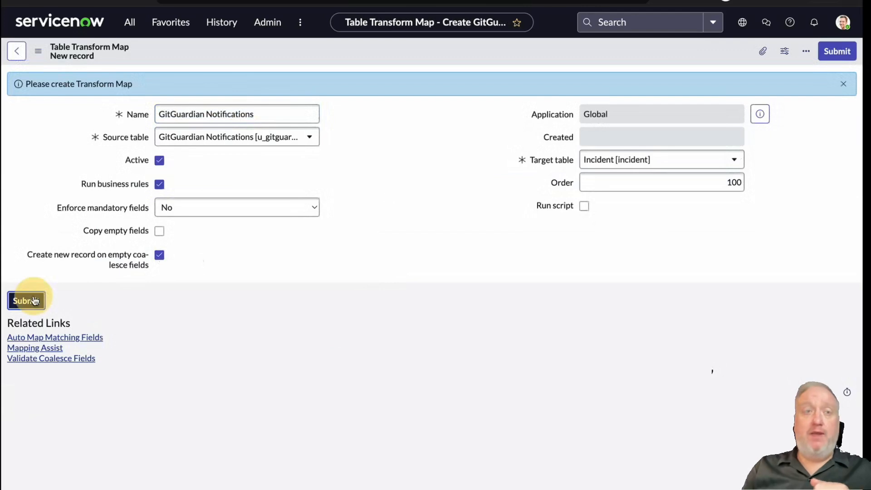
{"action": "scroll", "coordinate": [191, 310], "scroll_direction": "down", "scroll_amount": 1}
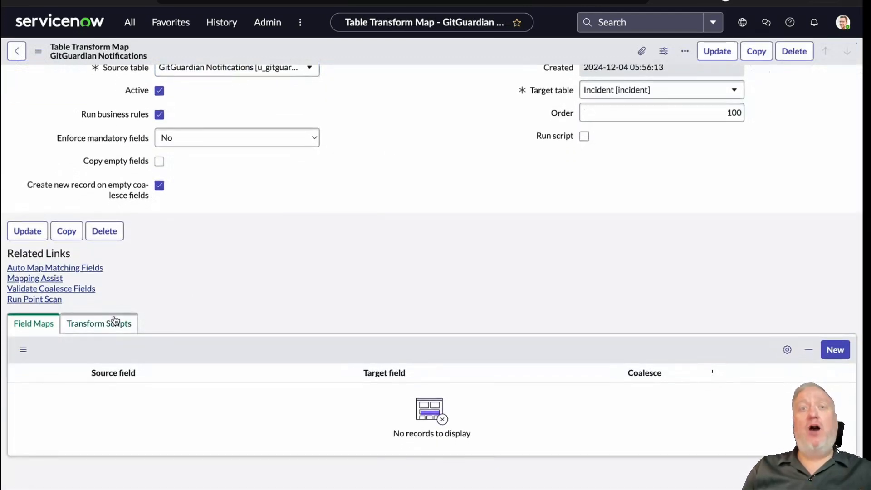
{"action": "left_click", "coordinate": [99, 267]}
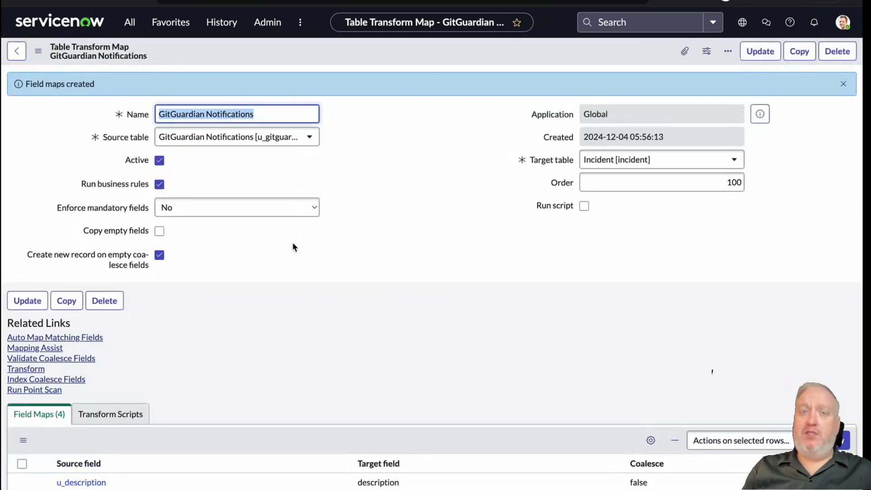
- Add a field map from source Sys ID(u_sys_id) to target Sys ID with Coalesce enabled
{"action": "scroll", "coordinate": [292, 247], "scroll_direction": "down", "scroll_amount": 2}
{"action": "scroll", "coordinate": [292, 247], "scroll_direction": "down", "scroll_amount": 3}
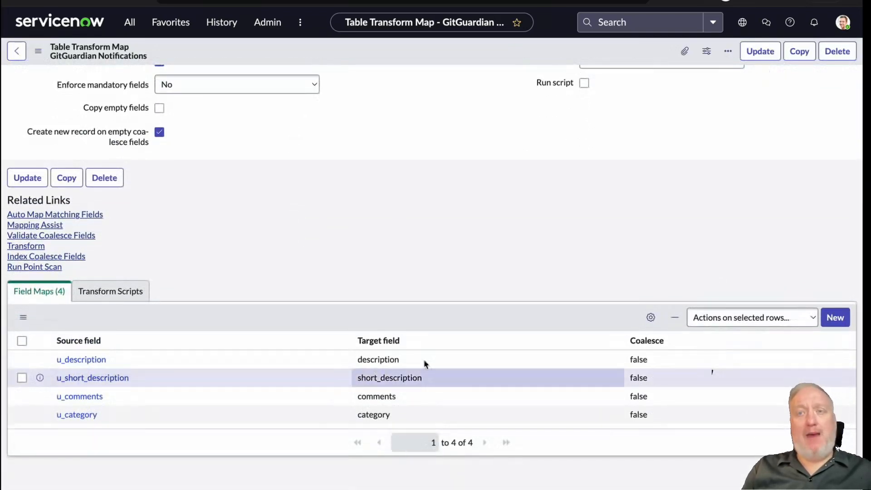
{"action": "left_click", "coordinate": [828, 316]}
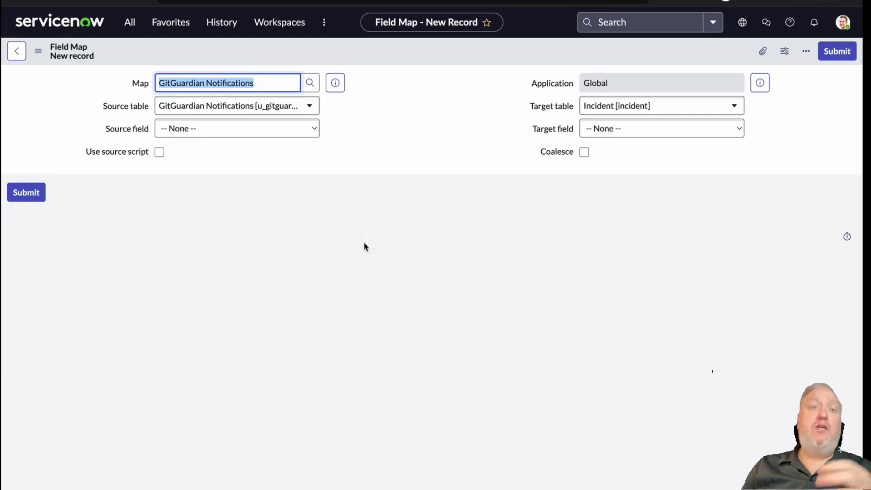
{"action": "left_click", "coordinate": [311, 128]}
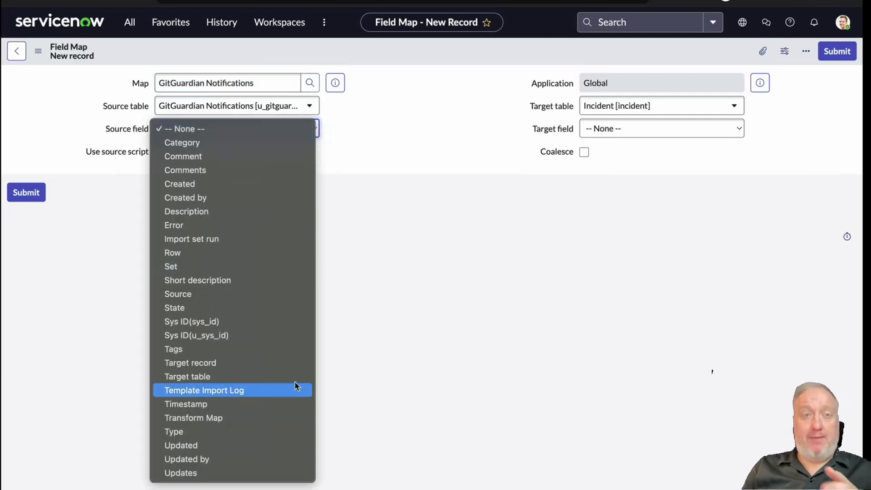
{"action": "left_click", "coordinate": [268, 336]}
{"action": "left_click", "coordinate": [667, 133]}
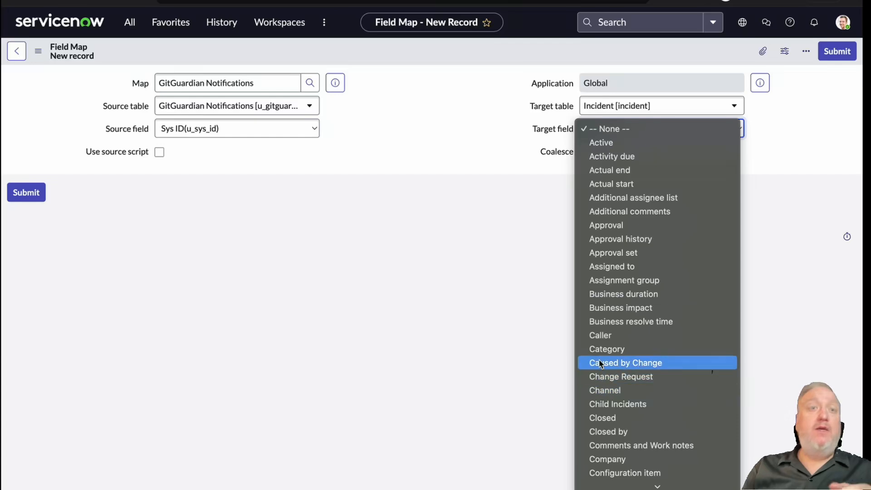
{"action": "scroll", "coordinate": [607, 295], "scroll_direction": "down", "scroll_amount": 10}
{"action": "scroll", "coordinate": [607, 297], "scroll_direction": "down", "scroll_amount": 5}
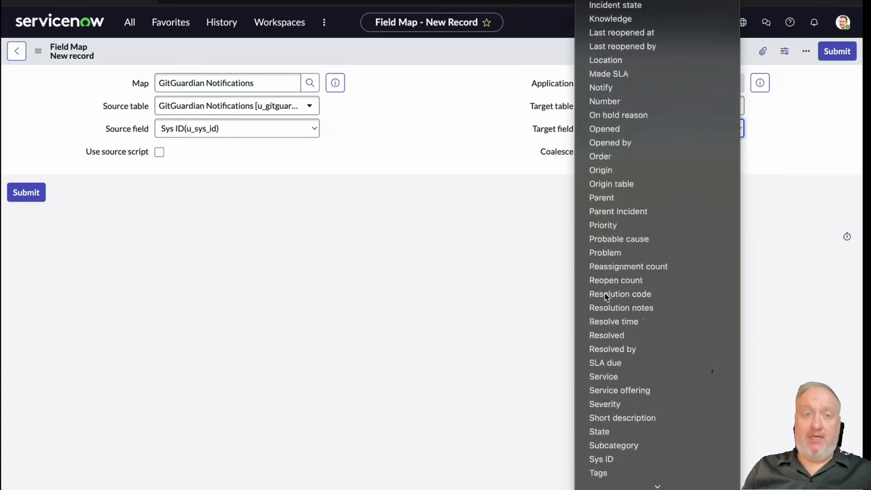
{"action": "left_click", "coordinate": [613, 395]}
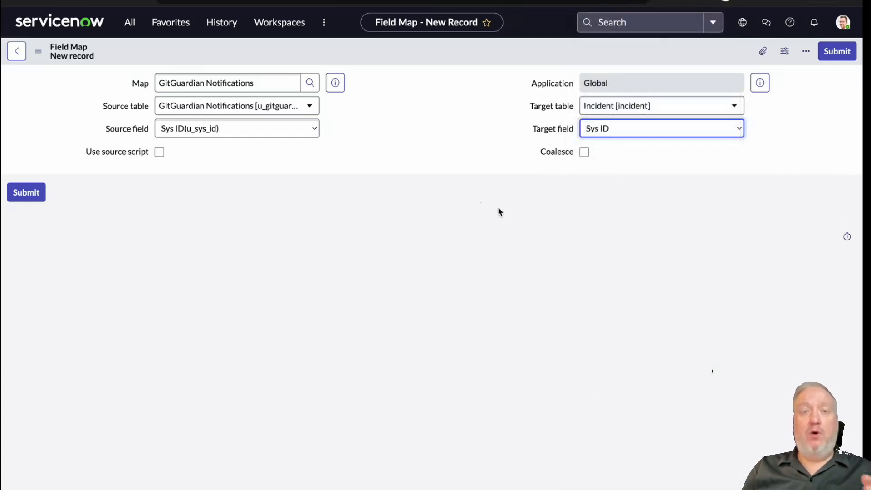
{"action": "left_click", "coordinate": [585, 151]}
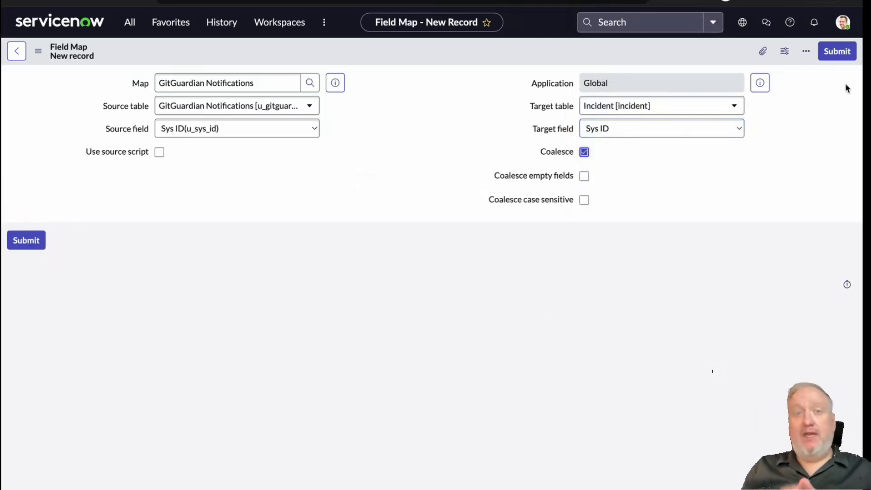
{"action": "left_click", "coordinate": [836, 53]}
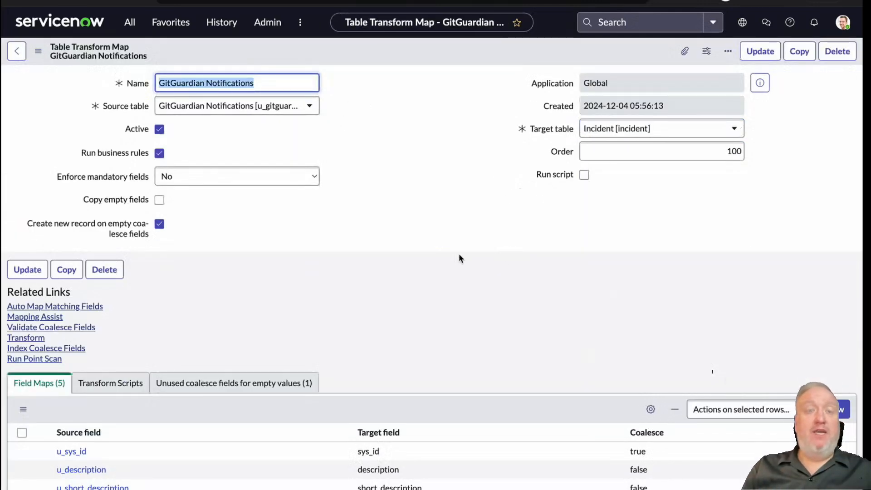
- Add a field map from source field Timestamp to the Incident target field Opened
{"action": "scroll", "coordinate": [725, 375], "scroll_direction": "down", "scroll_amount": 3}
{"action": "left_click", "coordinate": [833, 298]}
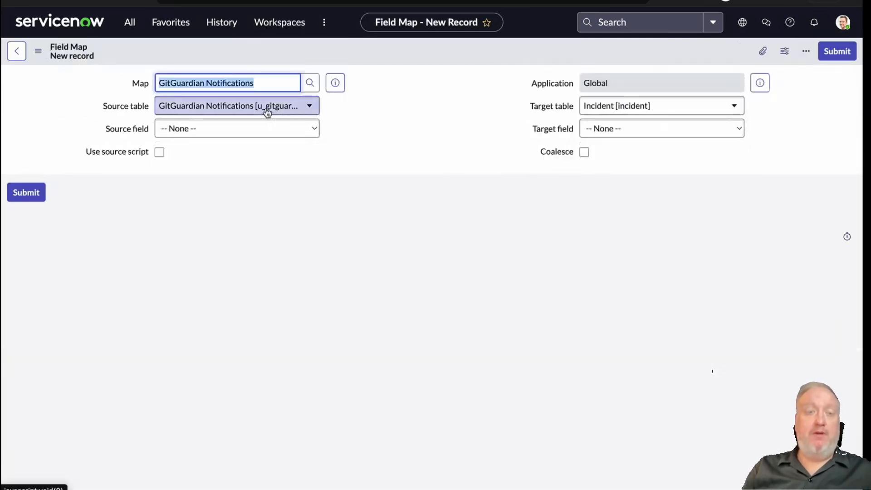
{"action": "left_click", "coordinate": [278, 128]}
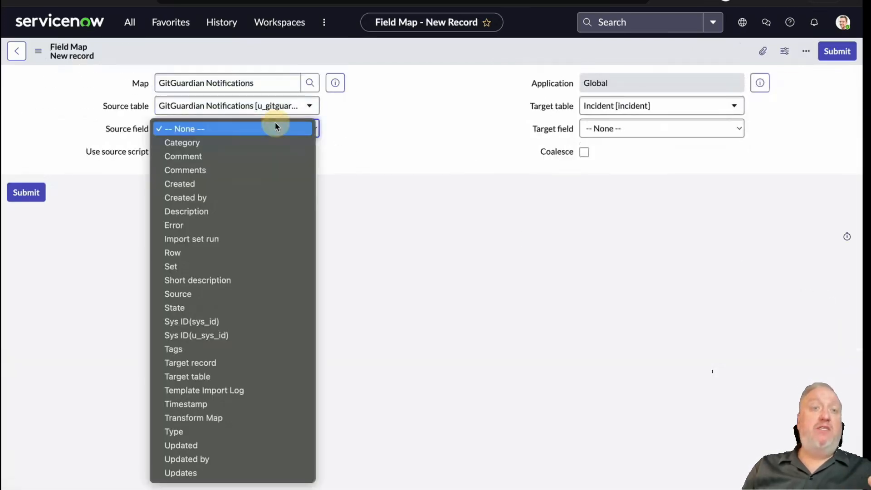
{"action": "left_click", "coordinate": [192, 404]}
{"action": "left_click", "coordinate": [710, 128]}
{"action": "scroll", "coordinate": [659, 284], "scroll_direction": "down", "scroll_amount": 5}
{"action": "scroll", "coordinate": [659, 285], "scroll_direction": "down", "scroll_amount": 10}
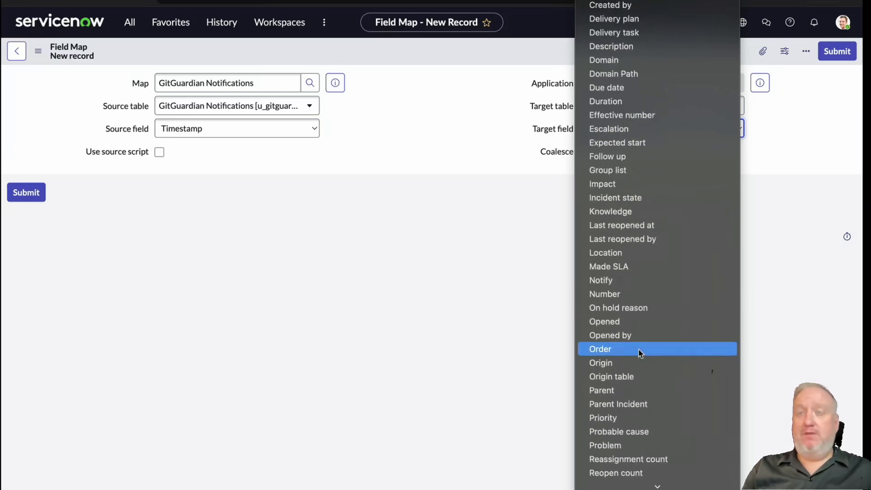
{"action": "left_click", "coordinate": [620, 321]}
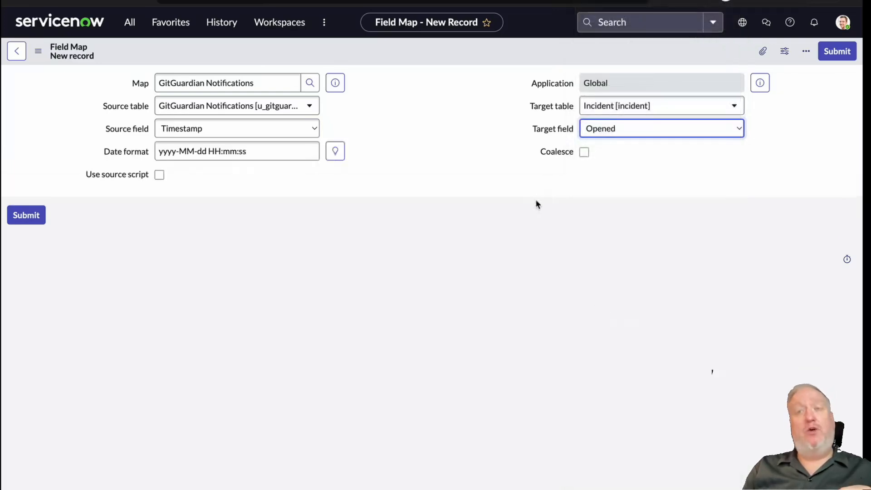
{"action": "left_click", "coordinate": [836, 51]}
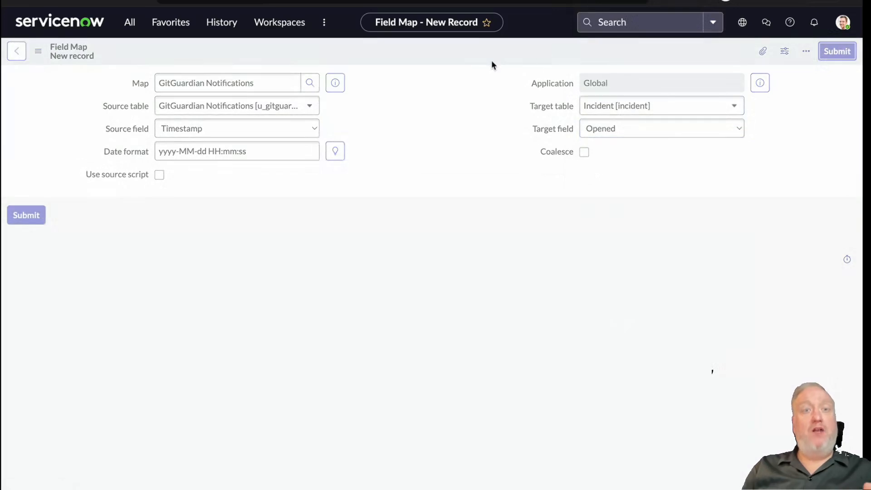
- Add a field map from source field Source to target field Correlation ID, and save the transform map
{"action": "scroll", "coordinate": [630, 244], "scroll_direction": "down", "scroll_amount": 2}
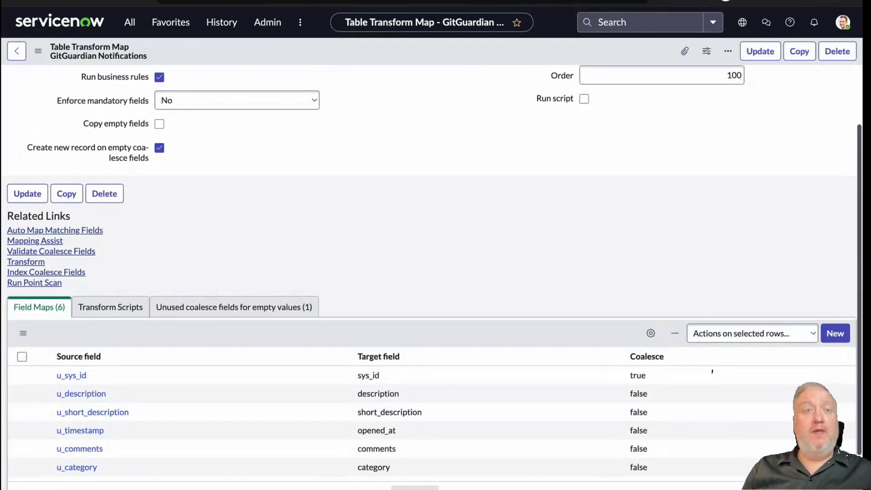
{"action": "left_click", "coordinate": [834, 334]}
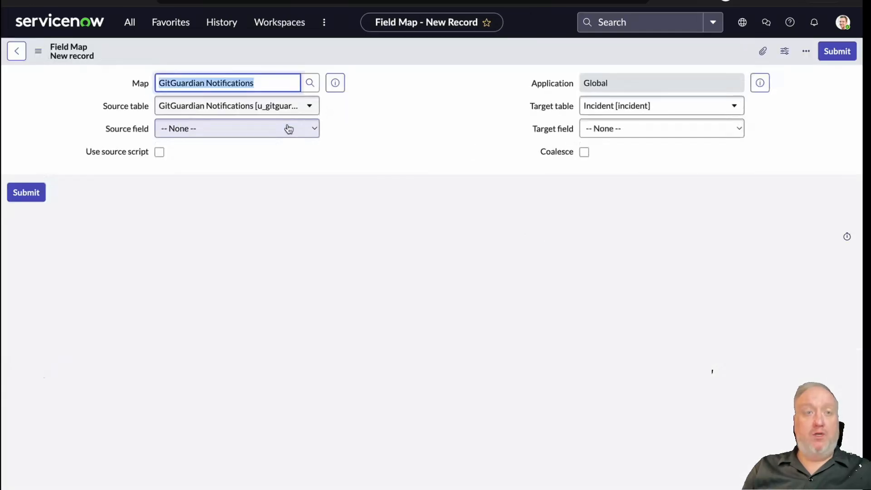
{"action": "left_click", "coordinate": [287, 128]}
{"action": "left_click", "coordinate": [240, 294]}
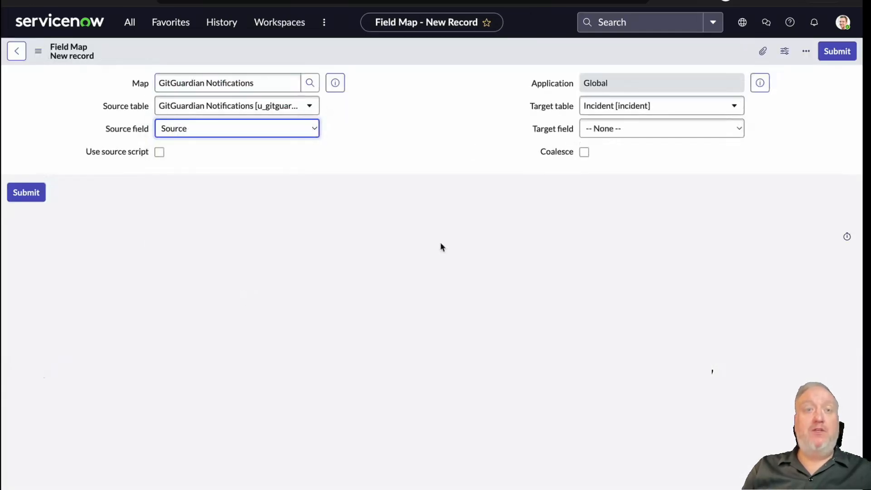
{"action": "left_click", "coordinate": [696, 129]}
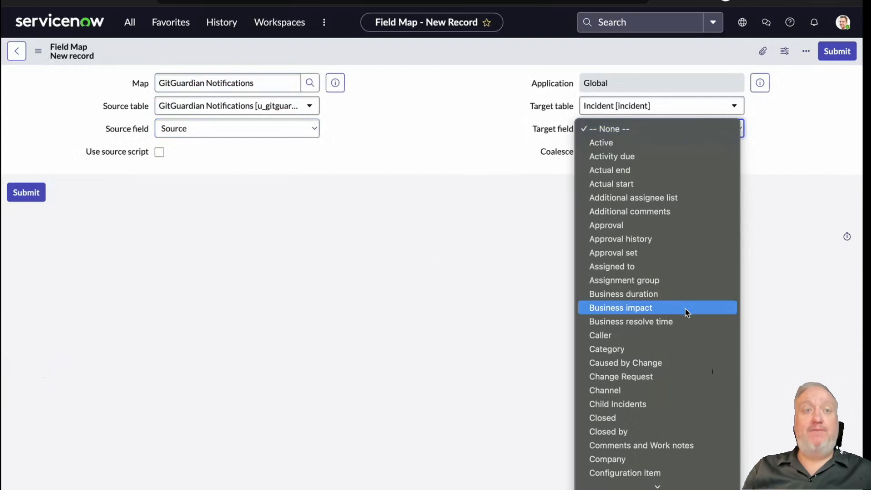
{"action": "scroll", "coordinate": [673, 386], "scroll_direction": "down", "scroll_amount": 3}
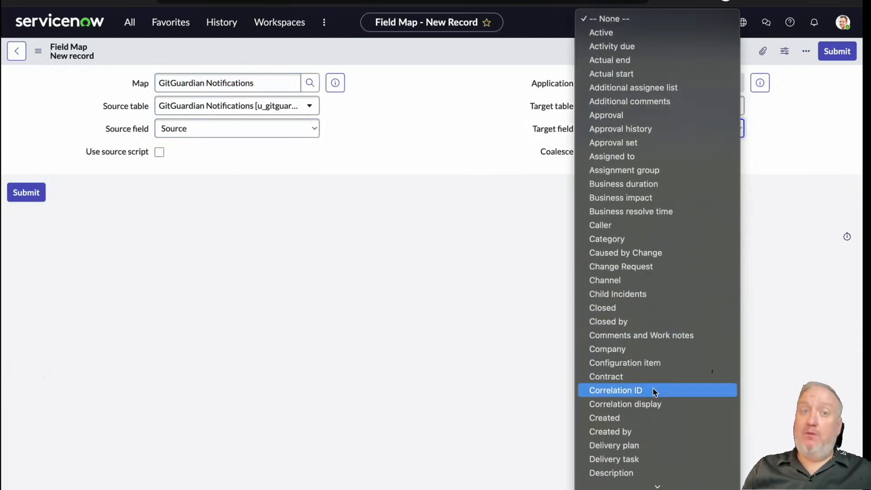
{"action": "left_click", "coordinate": [653, 391]}
{"action": "left_click", "coordinate": [834, 57]}
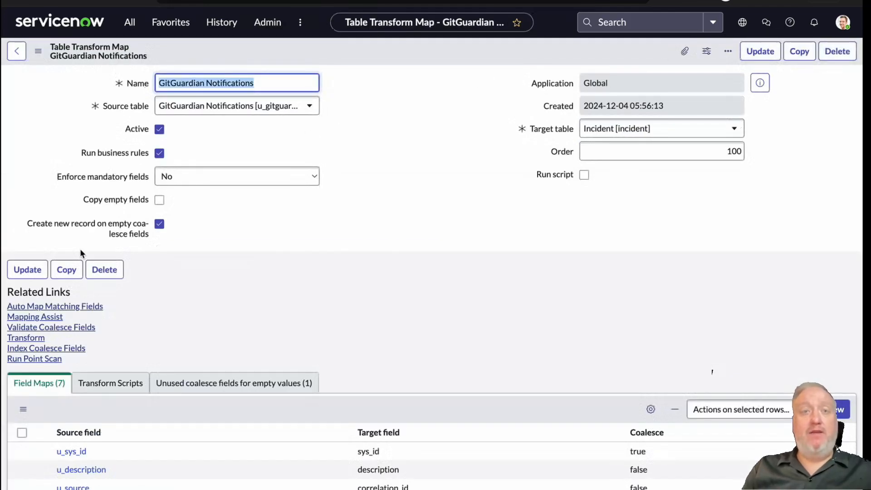
{"action": "left_click", "coordinate": [28, 272]}
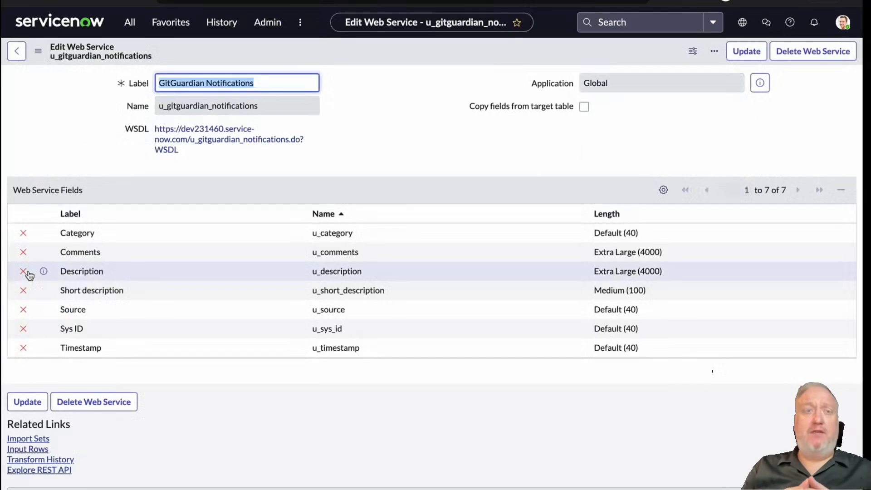
- Find the GitGuardian Notifications web service by filtering for GitGuard, and review the field mappings in its transform map
{"action": "left_click", "coordinate": [130, 22]}
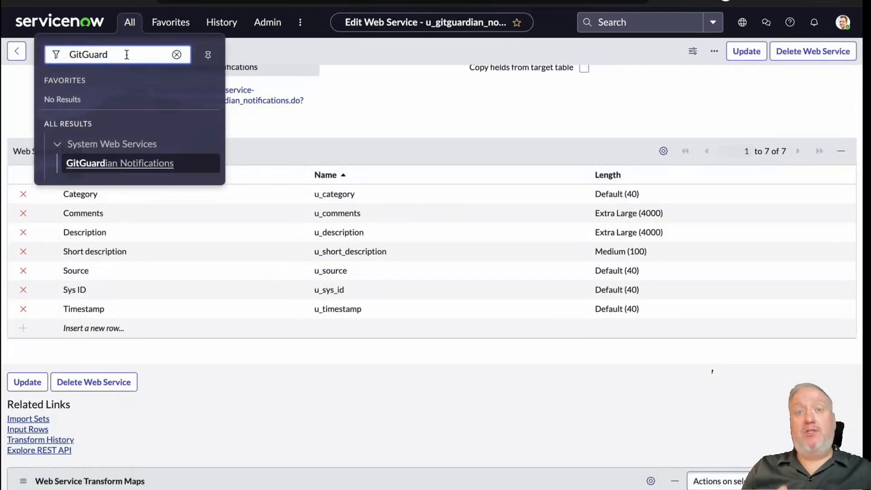
{"action": "left_click", "coordinate": [142, 164]}
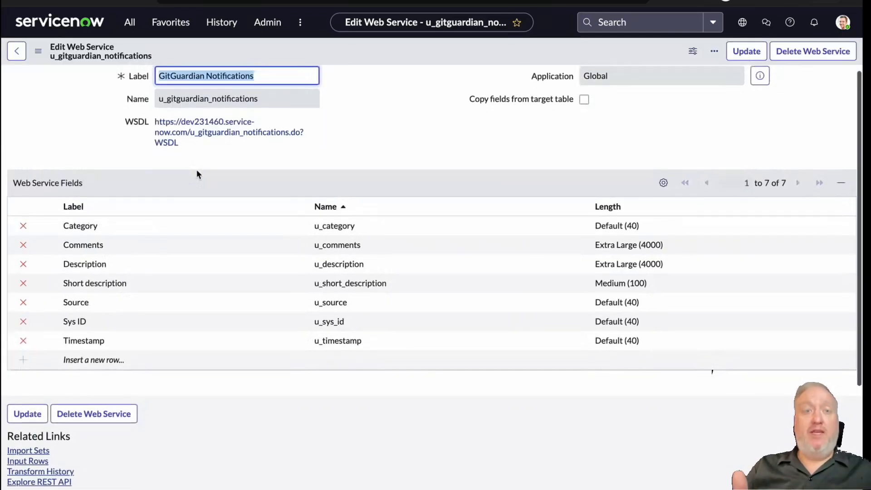
{"action": "scroll", "coordinate": [196, 173], "scroll_direction": "down", "scroll_amount": 5}
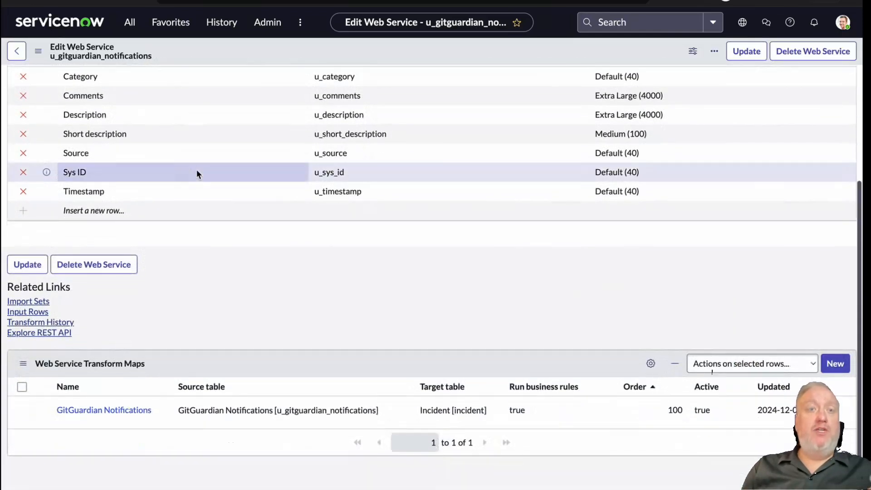
{"action": "left_click", "coordinate": [123, 411]}
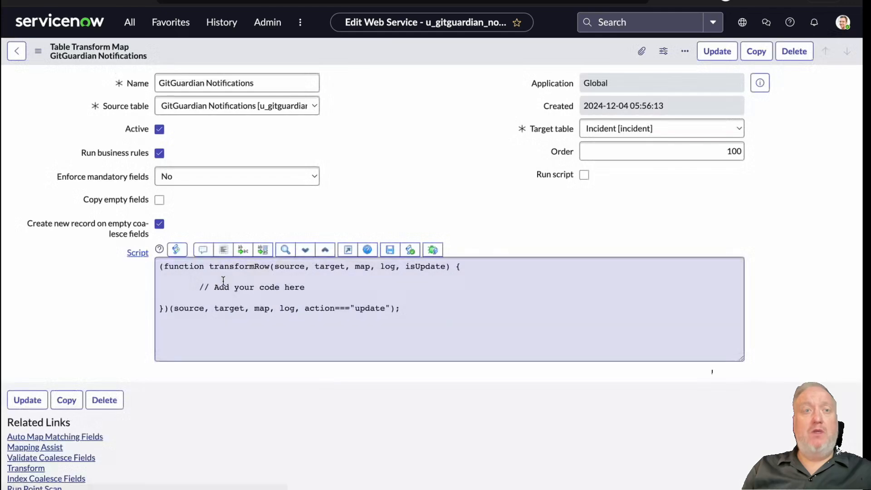
{"action": "scroll", "coordinate": [223, 281], "scroll_direction": "down", "scroll_amount": 1}
{"action": "scroll", "coordinate": [224, 285], "scroll_direction": "down", "scroll_amount": 2}
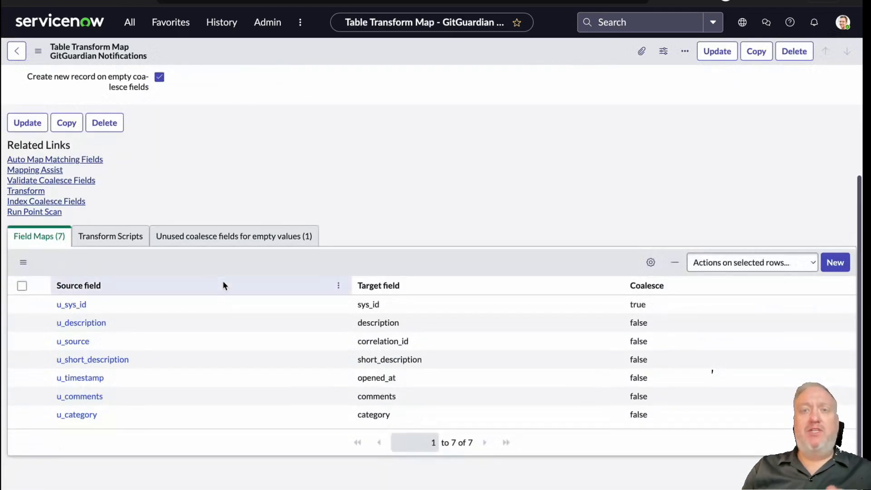
{"action": "scroll", "coordinate": [223, 285], "scroll_direction": "up", "scroll_amount": 1}
{"action": "scroll", "coordinate": [223, 285], "scroll_direction": "up", "scroll_amount": 2}
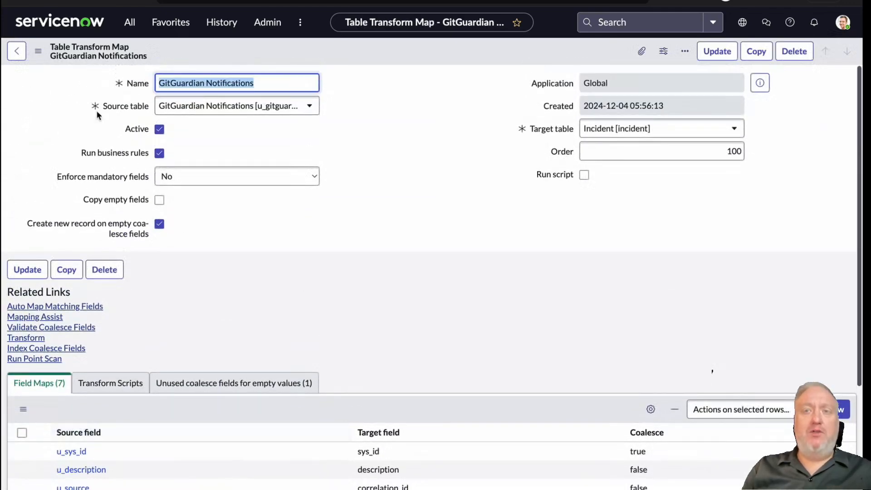
- Return to the GitGuardian Notifications web service record and open its import endpoint in the REST API Explorer
{"action": "left_click", "coordinate": [21, 53]}
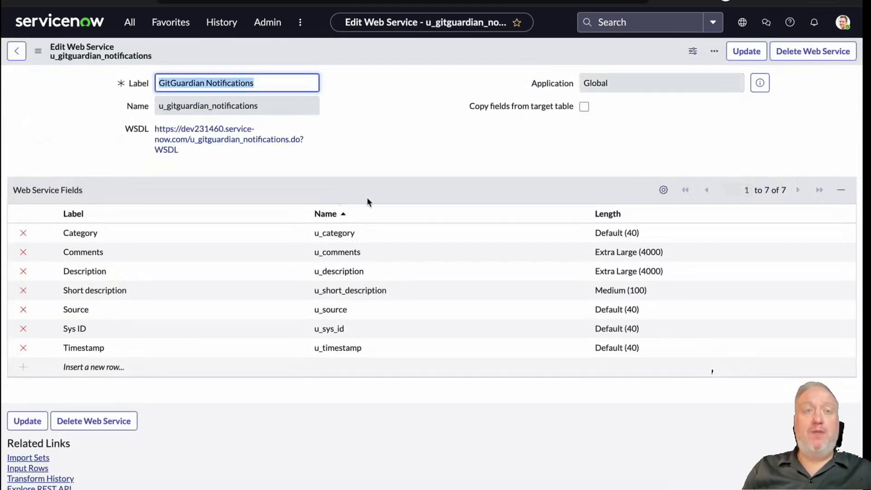
{"action": "scroll", "coordinate": [366, 198], "scroll_direction": "down", "scroll_amount": 2}
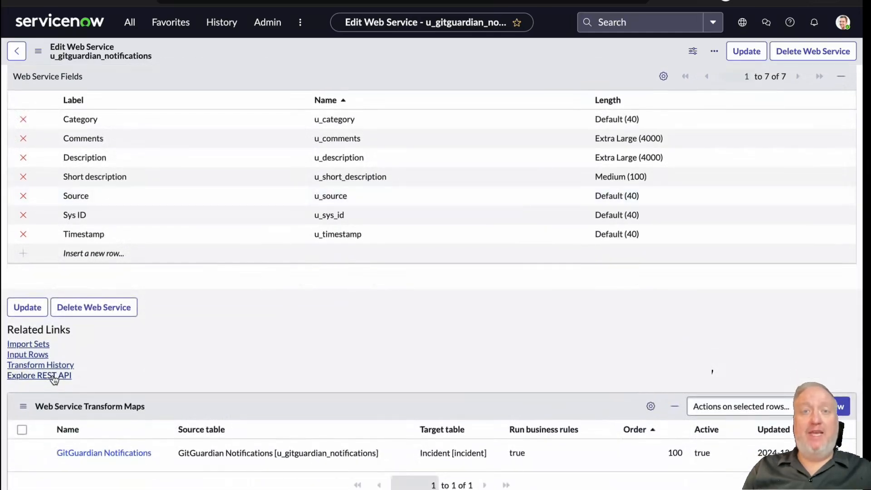
{"action": "left_click", "coordinate": [53, 376]}
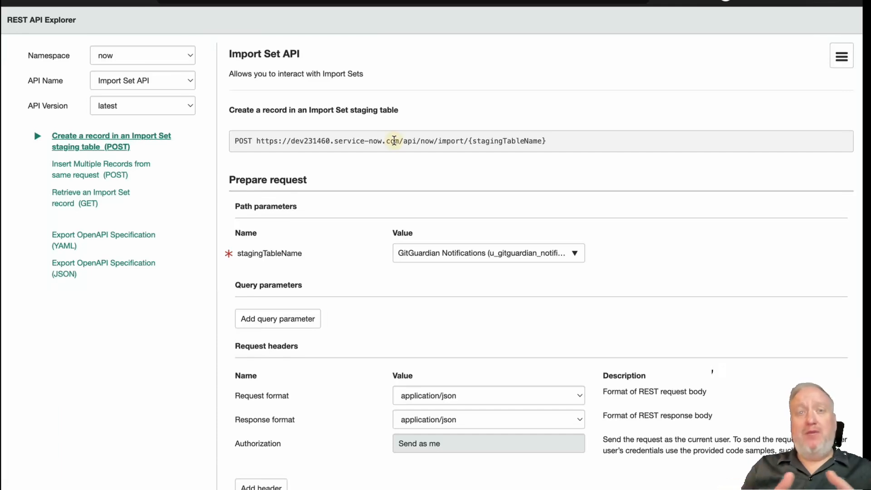
- Copy the POST endpoint line for creating an Import Set staging table record into the text editor
{"action": "triple_click", "coordinate": [394, 141]}
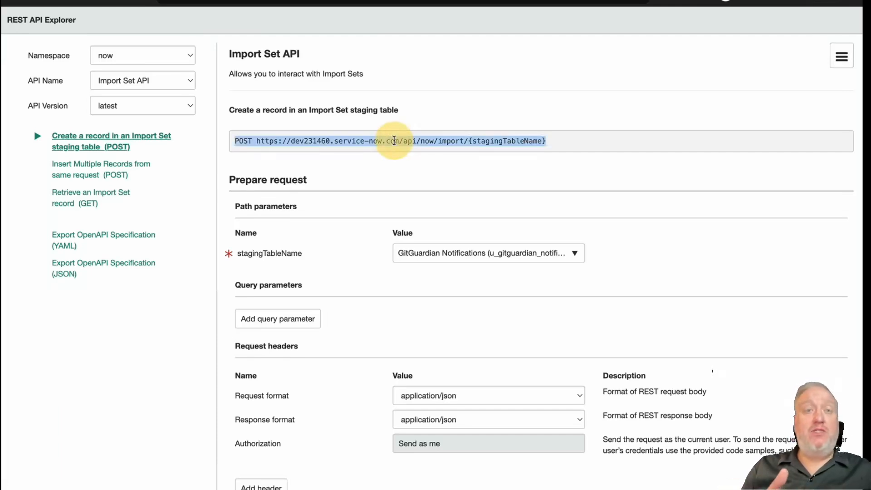
{"action": "key", "text": "super+c"}
{"action": "key", "text": "super+Tab"}
{"action": "key", "text": "super+v"}
{"action": "key", "text": "Left"}
{"action": "key", "text": "super+Left"}
{"action": "key", "text": "shift+Right"}
{"action": "key", "text": "shift+Right"}
{"action": "key", "text": "shift+Right"}
{"action": "key", "text": "shift+Right"}
{"action": "key", "text": "shift+Right"}
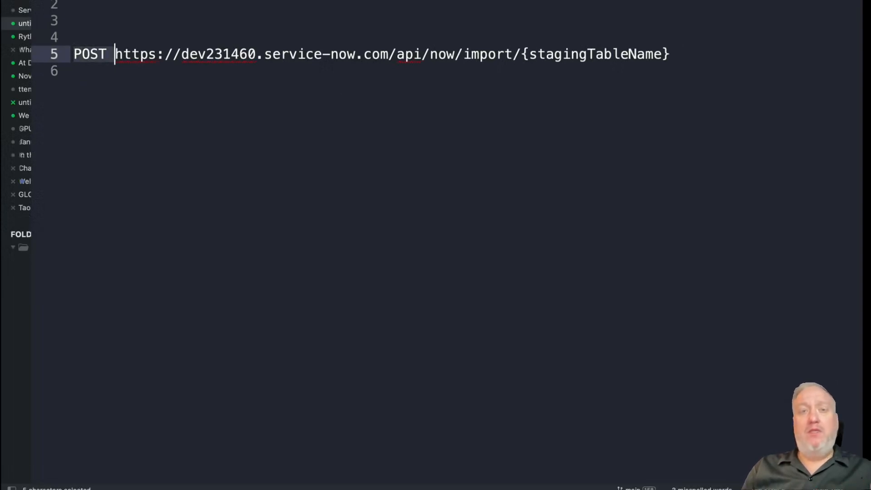
{"action": "key", "text": "BackSpace"}
- Replace the {stagingTableName} placeholder at the end of the endpoint URL with the staging table name u_gitguardian_notifications
{"action": "key", "text": "super+Right"}
{"action": "key", "text": "shift+Left"}
{"action": "key", "text": "shift+Left"}
{"action": "key", "text": "shift+Left"}
{"action": "key", "text": "shift+Left"}
{"action": "key", "text": "shift+Left"}
{"action": "key", "text": "shift+Left"}
{"action": "key", "text": "shift+Left"}
{"action": "key", "text": "shift+Left"}
{"action": "key", "text": "shift+Left"}
{"action": "key", "text": "shift+Left"}
{"action": "key", "text": "shift+Left"}
{"action": "key", "text": "shift+Left"}
{"action": "key", "text": "shift+Left"}
{"action": "key", "text": "shift+Left"}
{"action": "key", "text": "shift+Left"}
{"action": "key", "text": "shift+Left"}
{"action": "key", "text": "shift+Left"}
{"action": "key", "text": "shift+Left"}
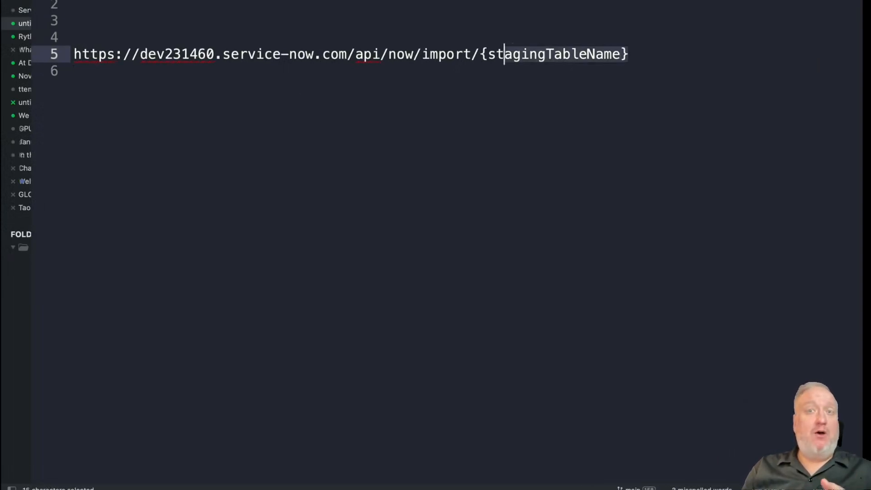
{"action": "key", "text": "BackSpace"}
{"action": "key", "text": "super+Tab"}
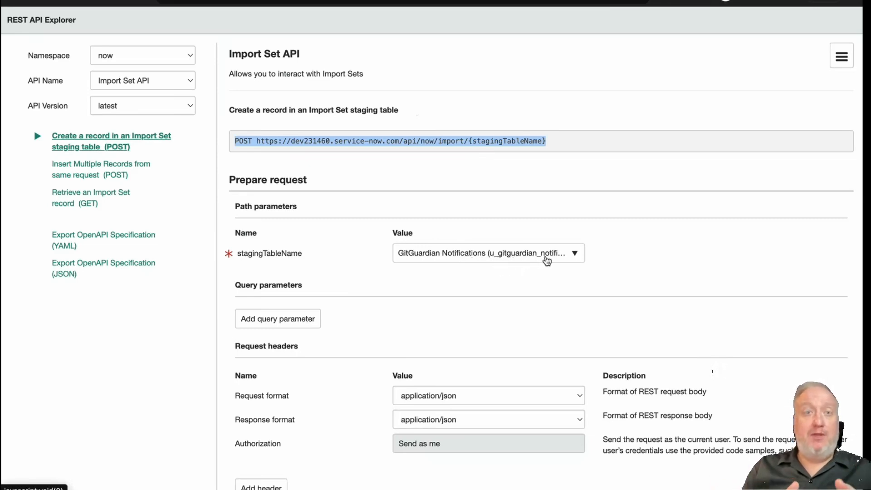
{"action": "key", "text": "super+Tab"}
{"action": "type", "text": "u"}
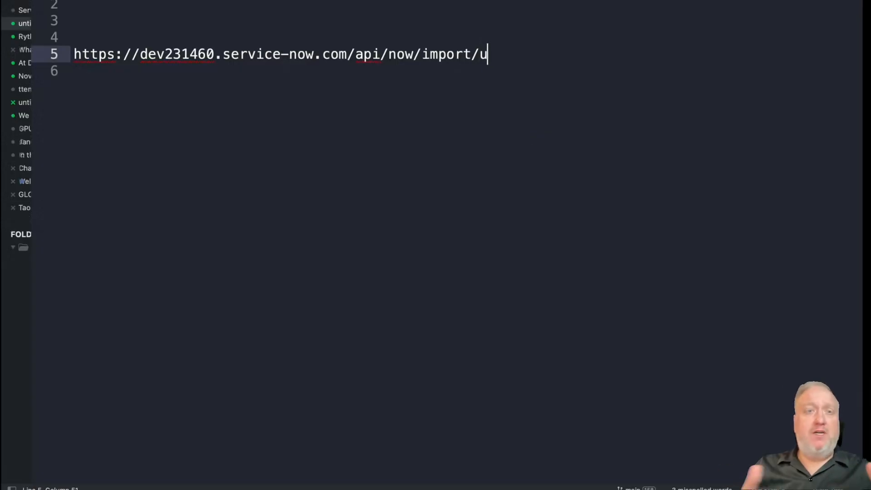
{"action": "type", "text": "_gitgua"}
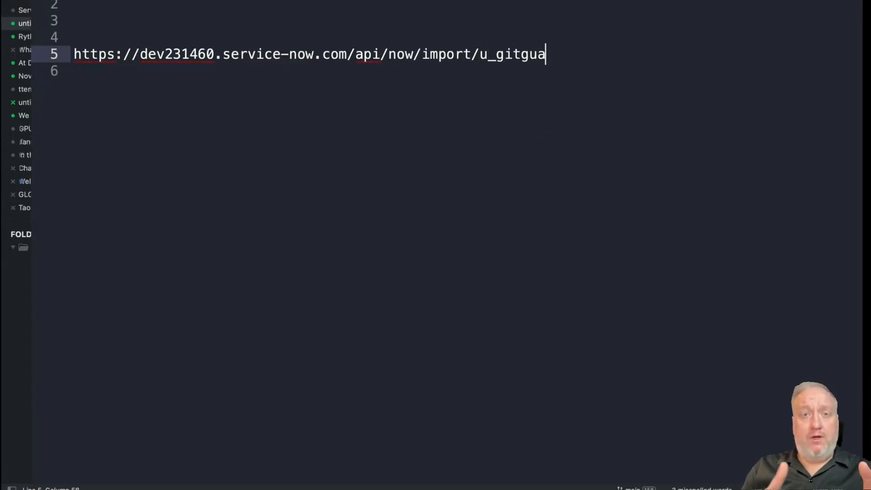
{"action": "type", "text": "rdian"}
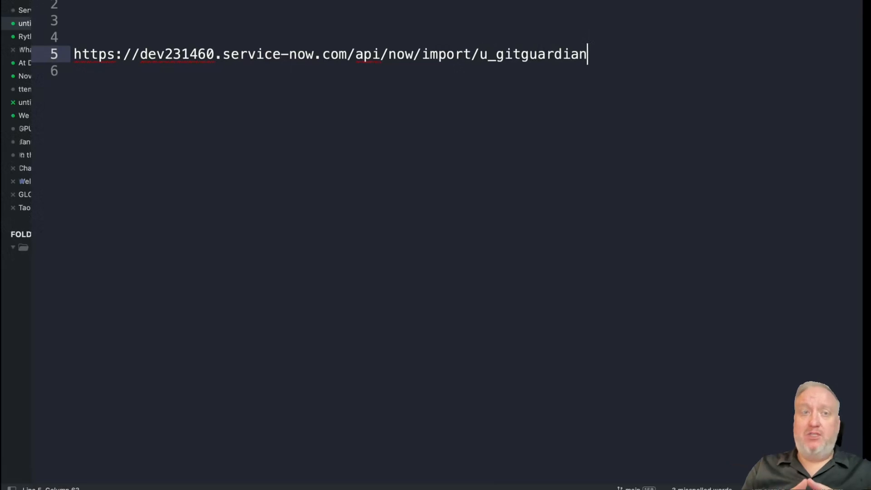
{"action": "type", "text": "_notifi"}
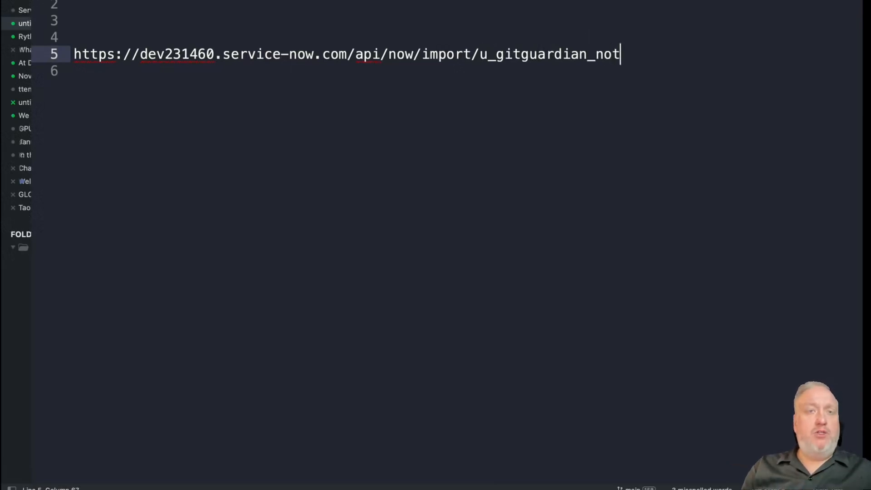
{"action": "type", "text": "cations"}
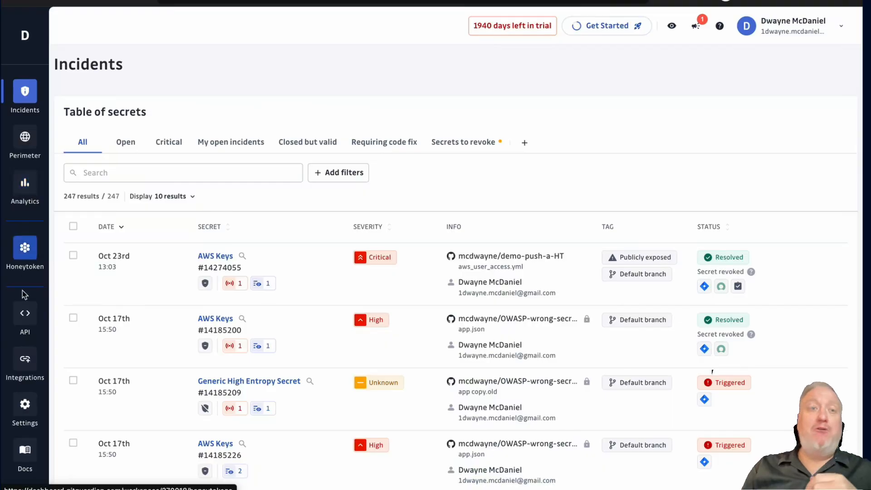
- Switch to the GitGuardian dashboard and start installing the ServiceNow issue tracking integration
{"action": "left_click", "coordinate": [25, 361]}
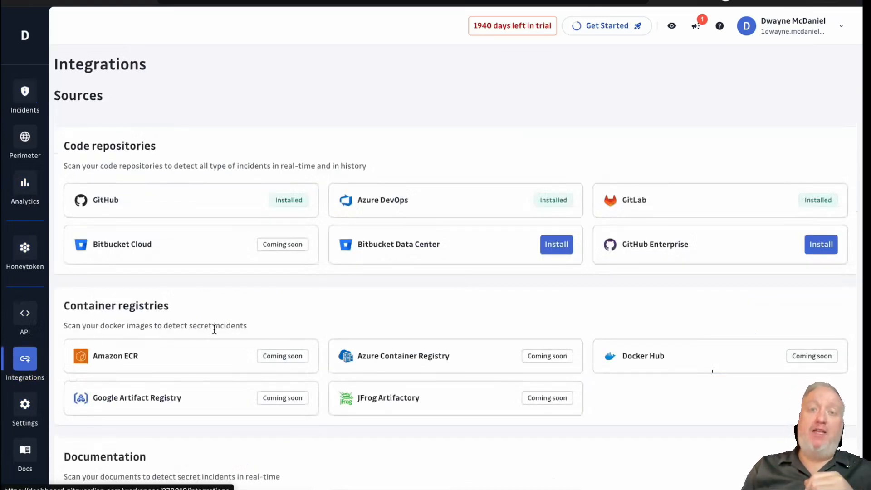
{"action": "scroll", "coordinate": [227, 327], "scroll_direction": "down", "scroll_amount": 10}
{"action": "scroll", "coordinate": [228, 327], "scroll_direction": "down", "scroll_amount": 15}
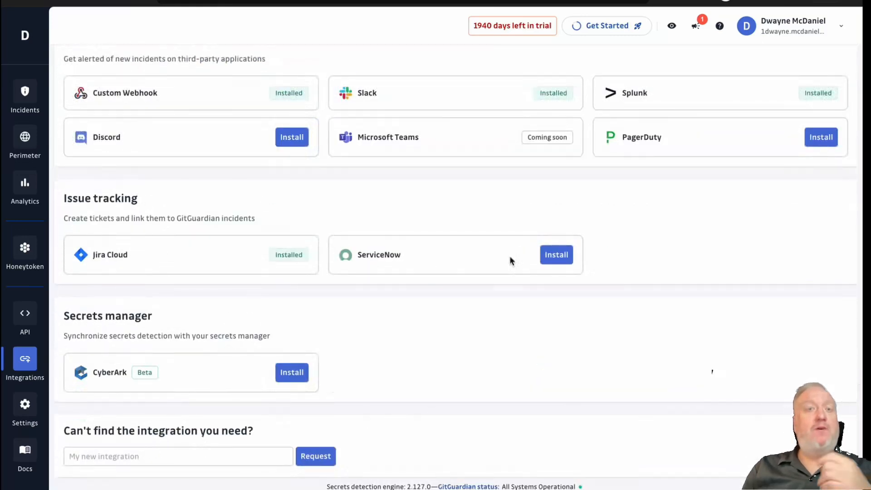
{"action": "left_click", "coordinate": [559, 257]}
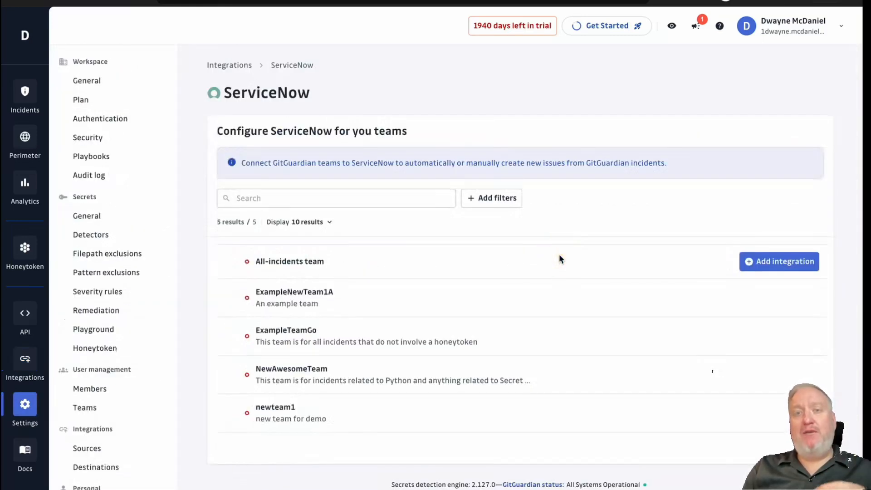
- Add a ServiceNow integration for the All-incidents team and name it "All Incidents ServiceNow Integration"
{"action": "mouse_move", "coordinate": [600, 252]}
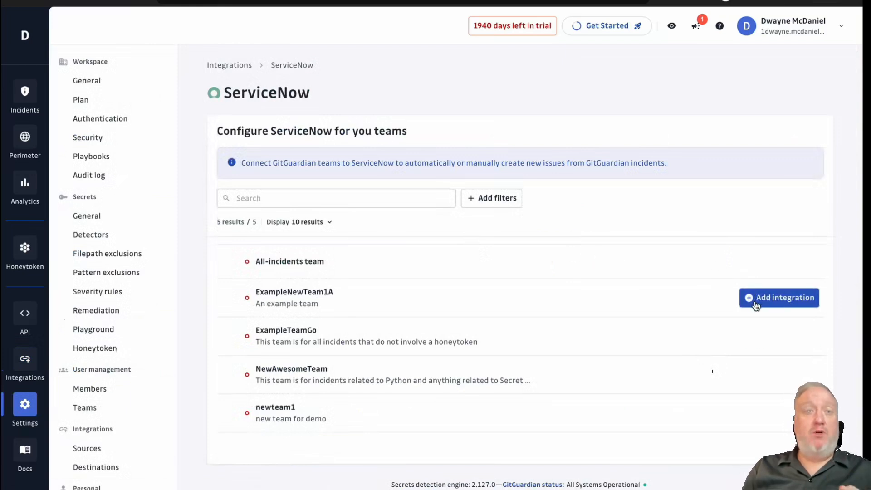
{"action": "left_click", "coordinate": [762, 261]}
{"action": "left_click", "coordinate": [460, 215]}
{"action": "type", "text": "All Incident"}
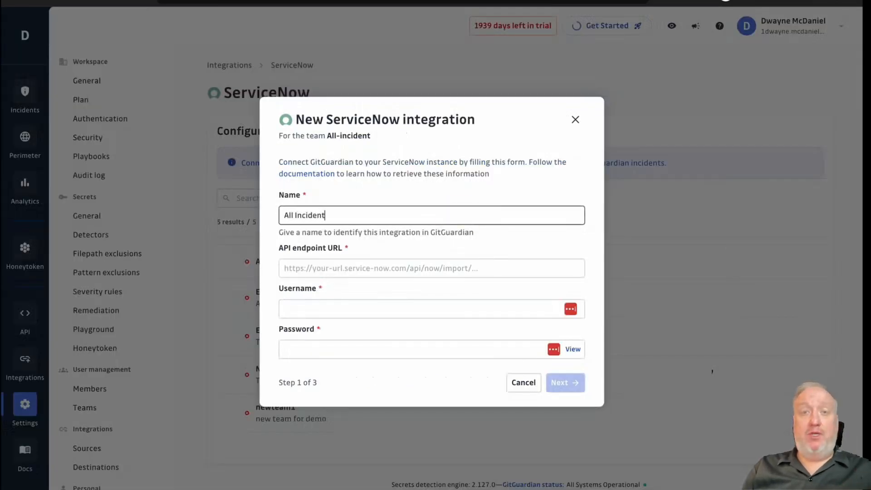
{"action": "type", "text": "s ServiceNow"}
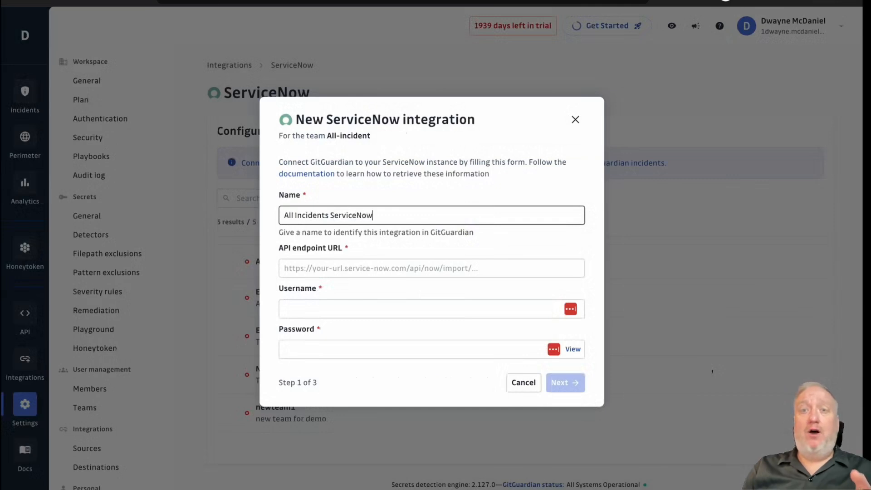
{"action": "type", "text": " Integration"}
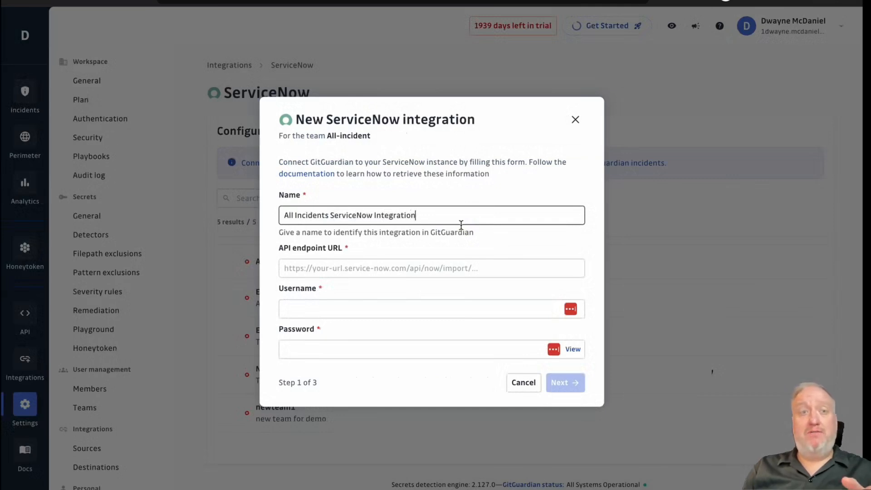
- Copy the endpoint ending in /api/now/import/u_gitguardian_notifications from the text editor into the integration's API endpoint URL
{"action": "left_click", "coordinate": [426, 268]}
{"action": "key", "text": "super+Tab"}
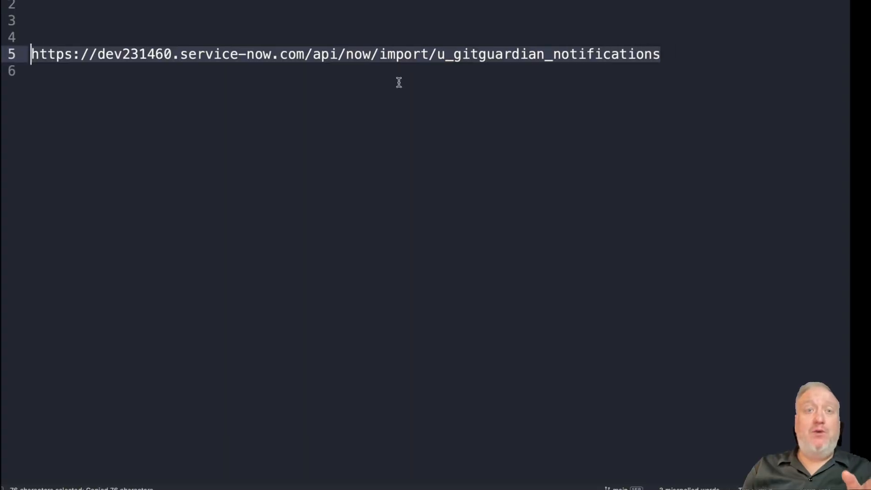
{"action": "key", "text": "super+Tab"}
{"action": "key", "text": "ctrl+v"}
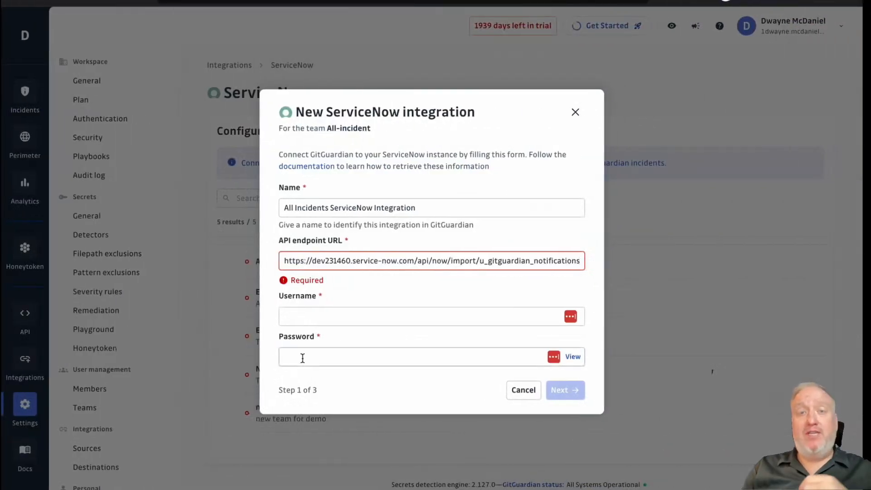
- Enter GitGuardian as the username, fill in the account password, and continue to the issue template
{"action": "left_click", "coordinate": [303, 318]}
{"action": "type", "text": "GitGu"}
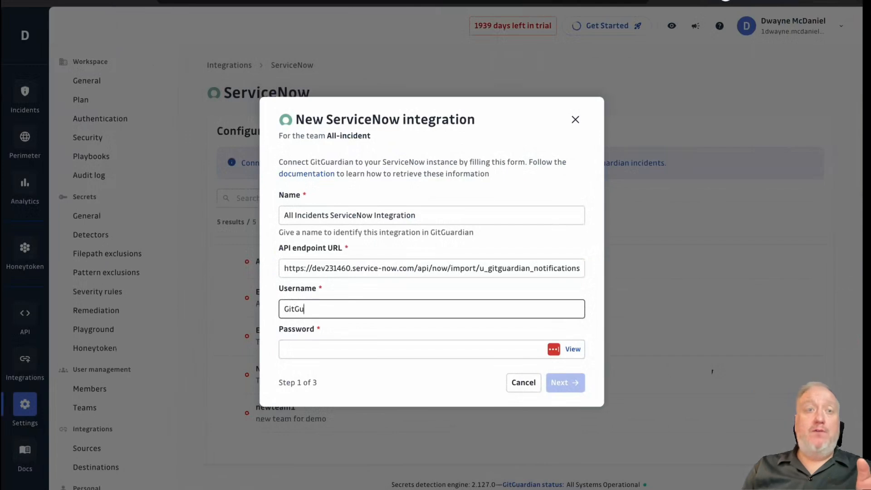
{"action": "type", "text": "ardian"}
{"action": "key", "text": "Tab"}
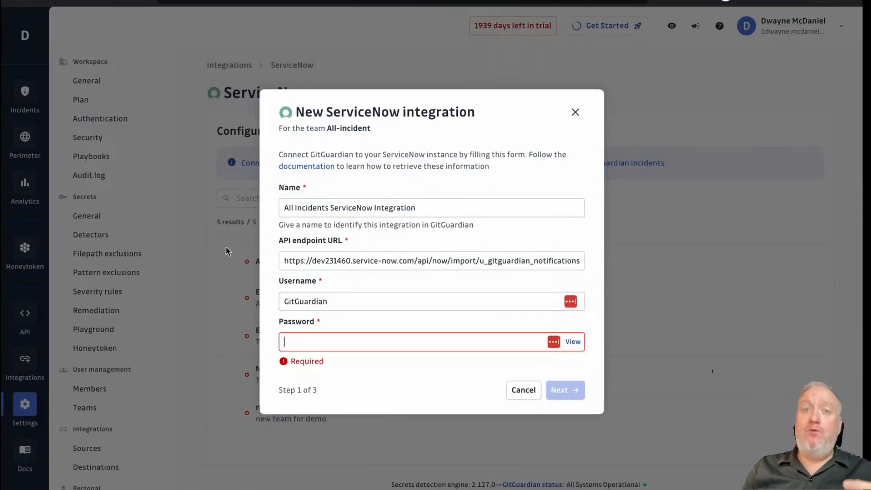
{"action": "key", "text": "ctrl+v"}
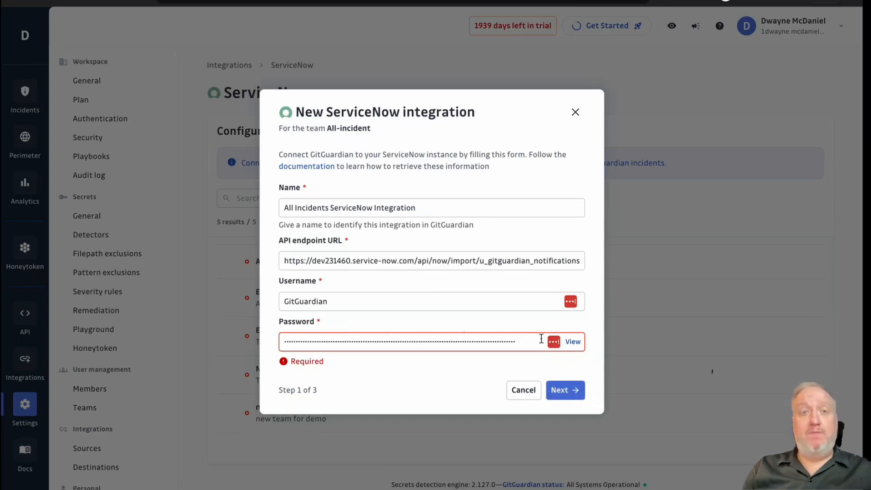
{"action": "left_click", "coordinate": [573, 379]}
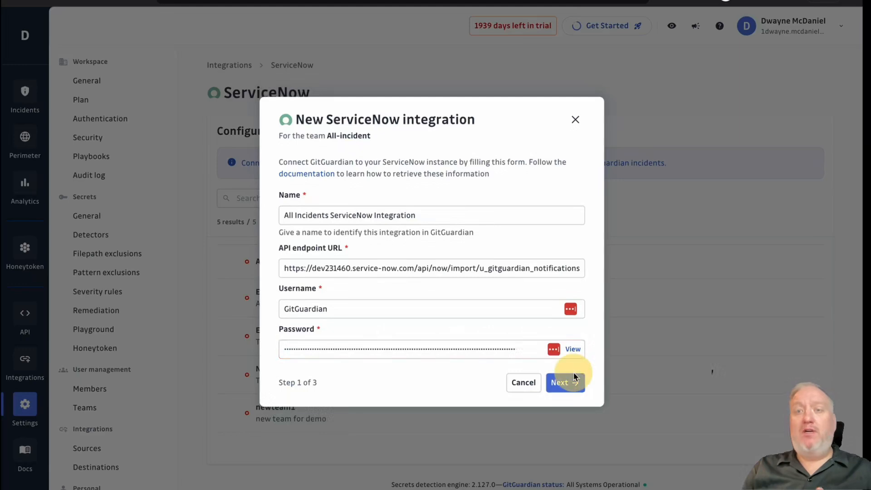
{"action": "left_click", "coordinate": [571, 383]}
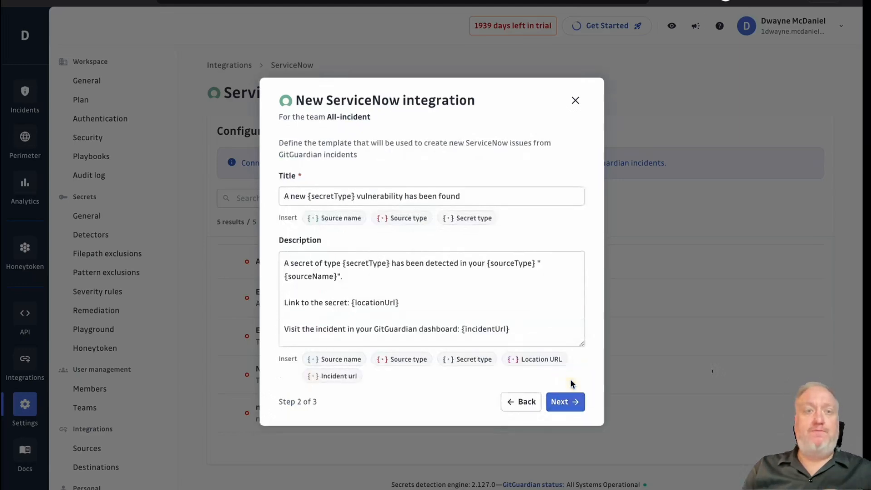
- Try adding the Secret type variable to the end of the issue title template and remove it again
{"action": "left_click", "coordinate": [463, 225]}
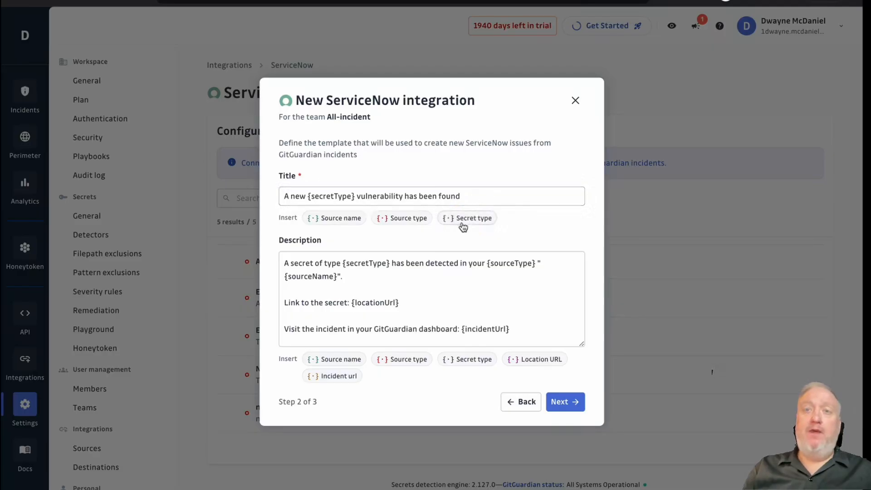
{"action": "left_click", "coordinate": [463, 219]}
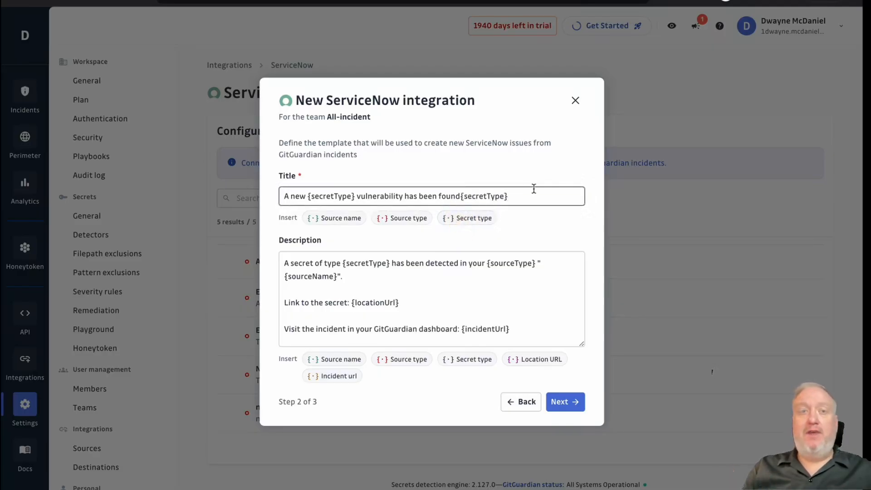
{"action": "key", "text": "BackSpace"}
{"action": "key", "text": "BackSpace"}
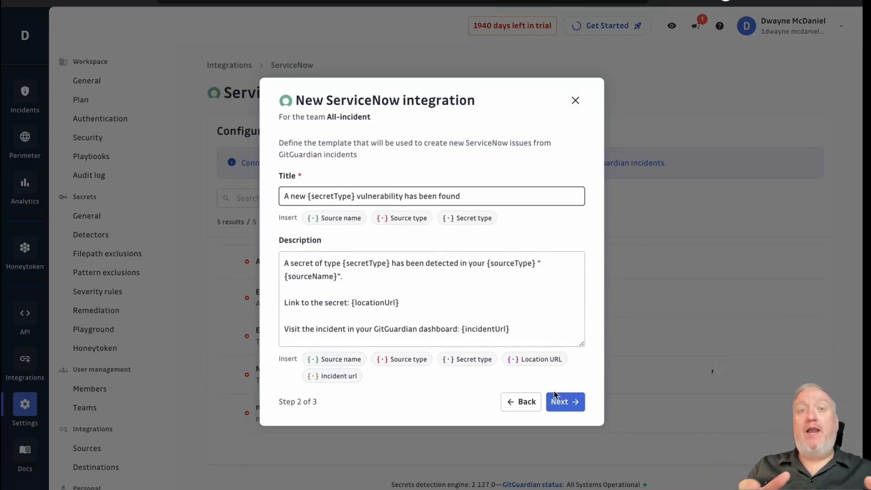
- Accept the issue template and enable auto-create and auto-update of ServiceNow issues plus auto-resolve of GitGuardian incidents
{"action": "left_click", "coordinate": [566, 401]}
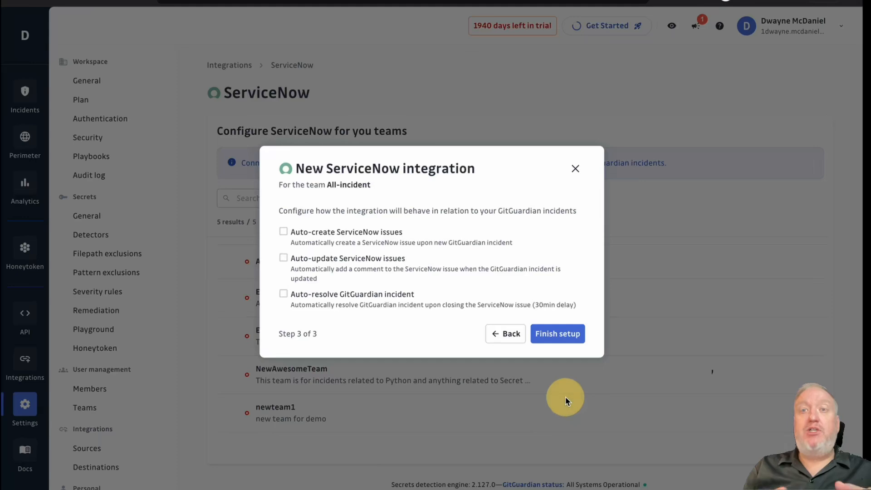
{"action": "left_click", "coordinate": [320, 240]}
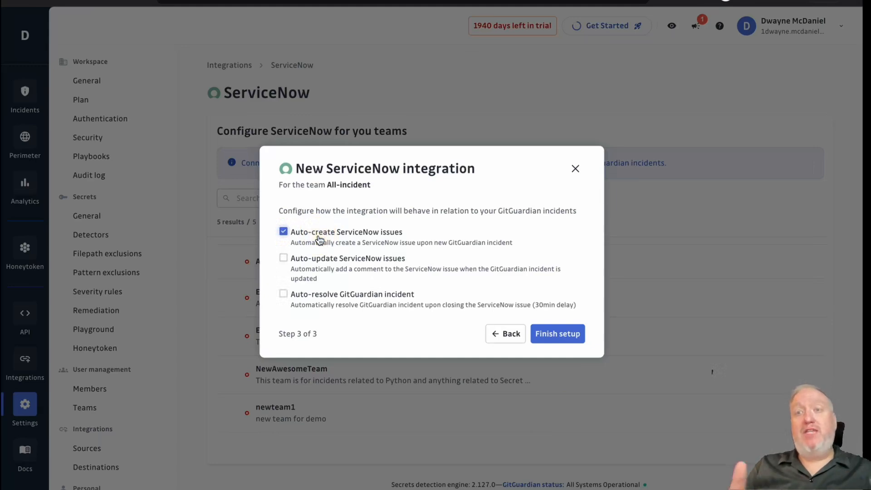
{"action": "left_click", "coordinate": [317, 264]}
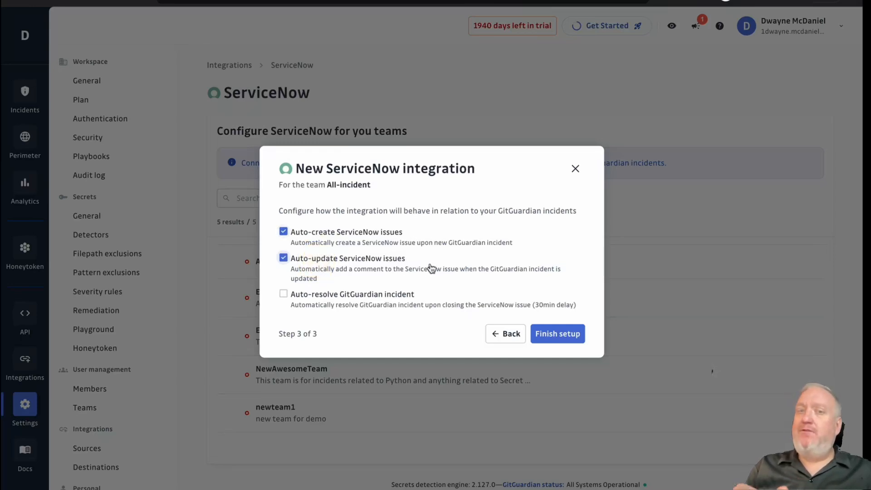
{"action": "left_click", "coordinate": [395, 295]}
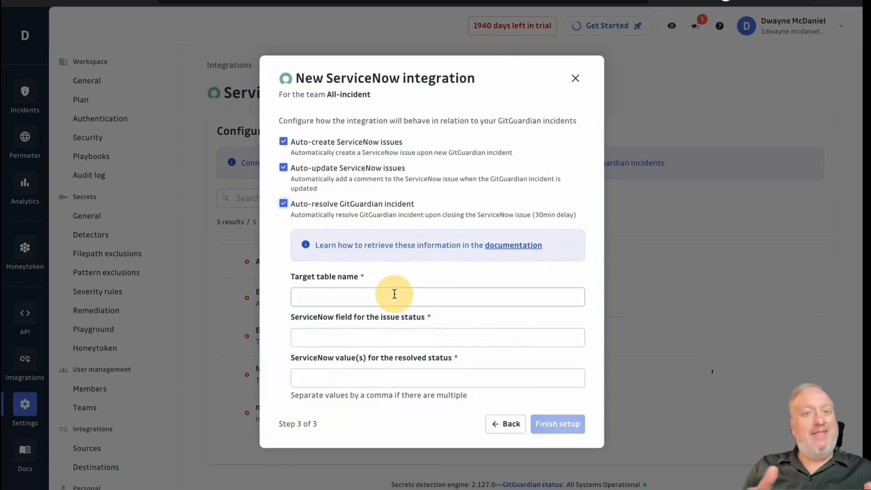
- Set the target table name for auto-resolving GitGuardian incidents to incident
{"action": "left_click", "coordinate": [364, 297]}
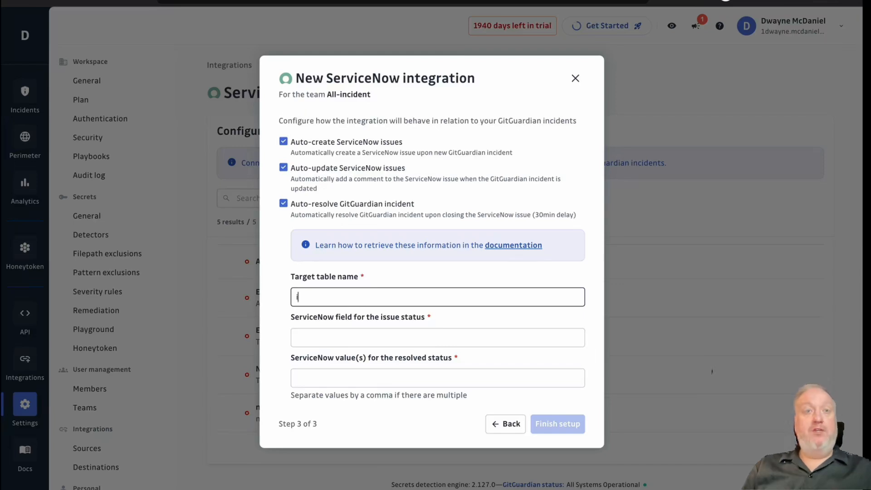
{"action": "left_click", "coordinate": [395, 204]}
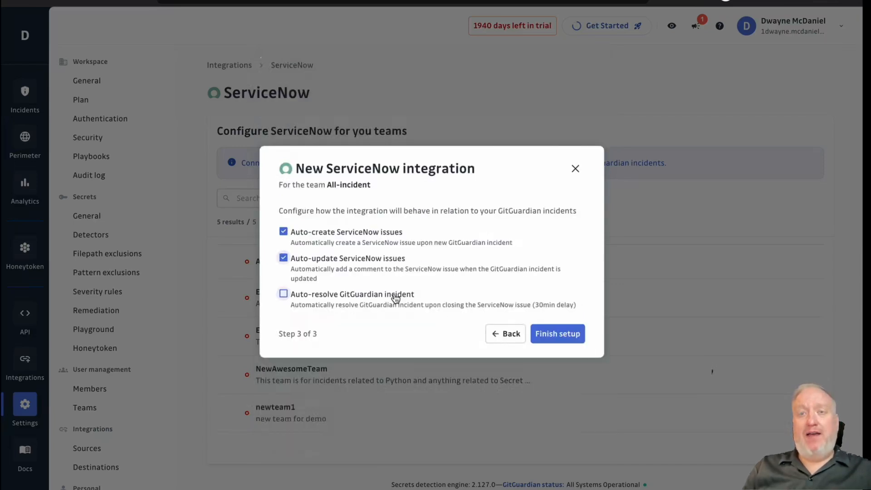
{"action": "left_click", "coordinate": [396, 295]}
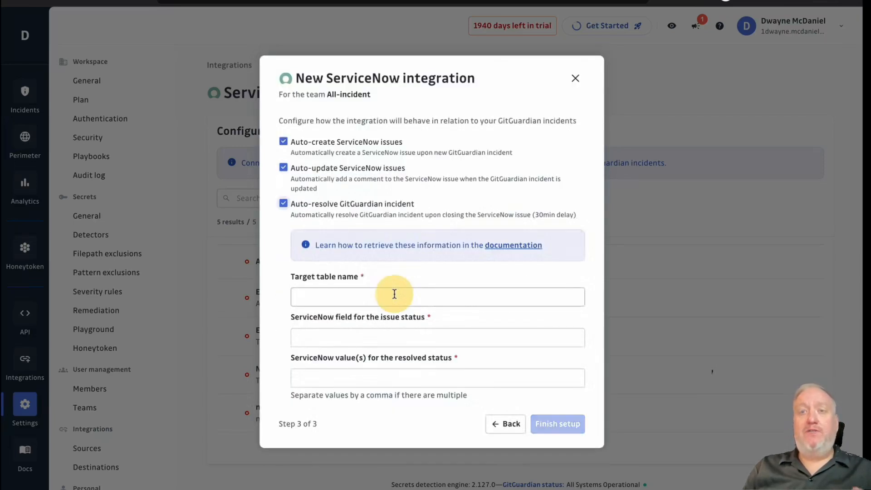
{"action": "left_click", "coordinate": [363, 298]}
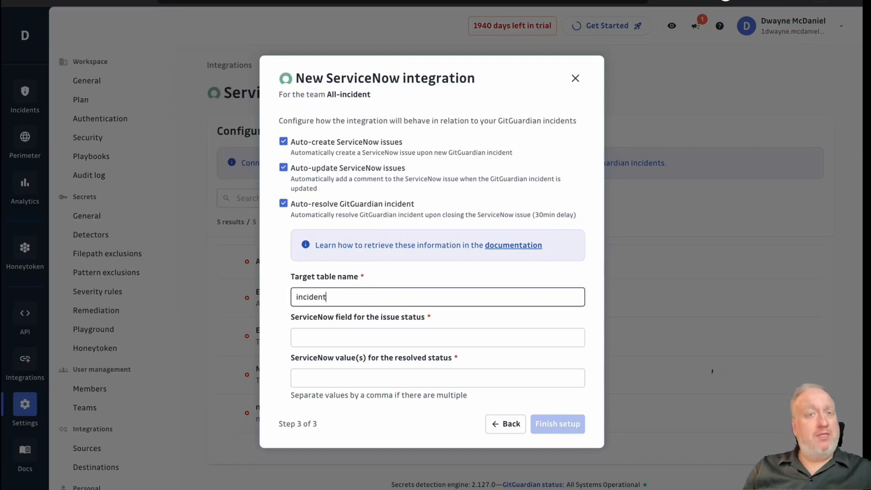
{"action": "key", "text": "Tab"}
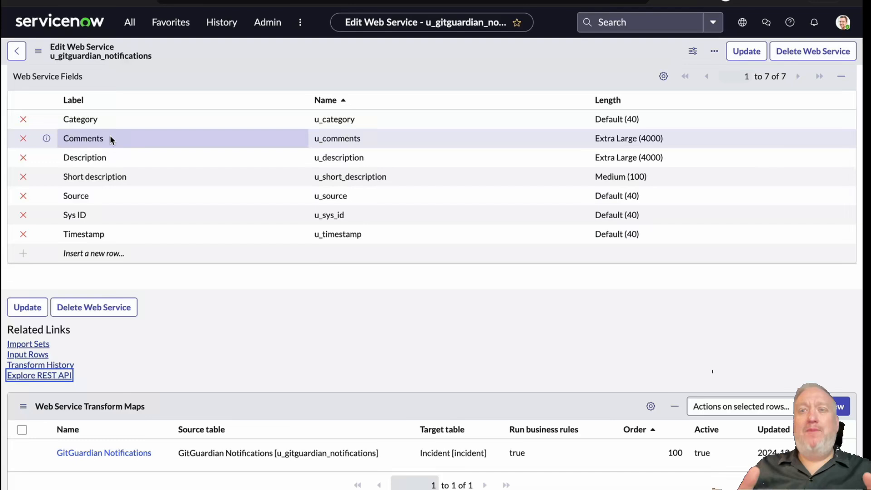
- In ServiceNow, find the incident table under the System Definition tables and open its definition
{"action": "scroll", "coordinate": [109, 135], "scroll_direction": "up", "scroll_amount": 3}
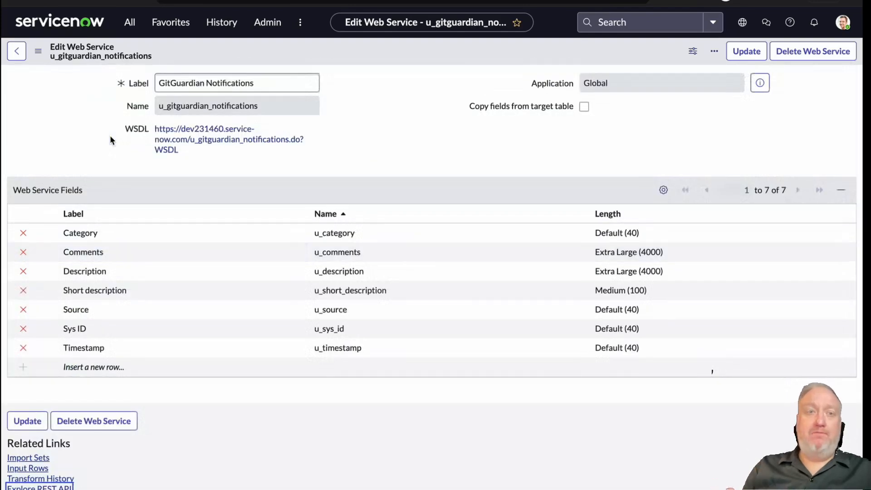
{"action": "left_click", "coordinate": [128, 27]}
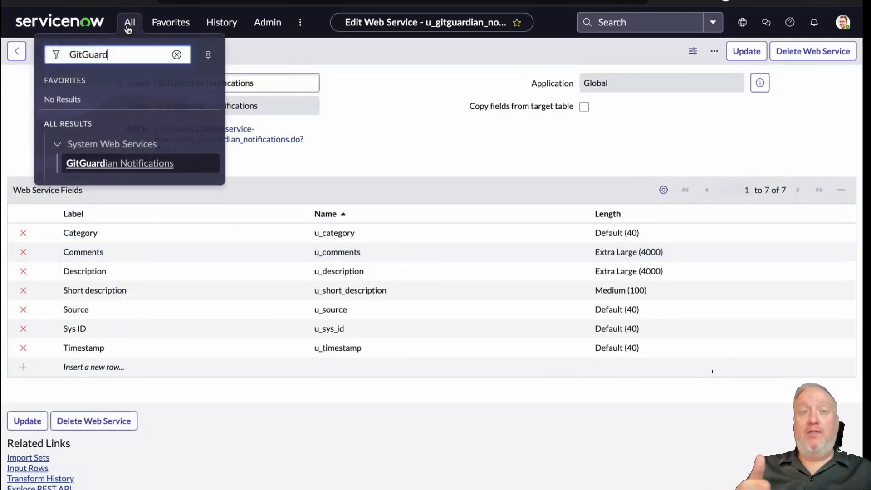
{"action": "double_click", "coordinate": [122, 54]}
{"action": "type", "text": "system defin"}
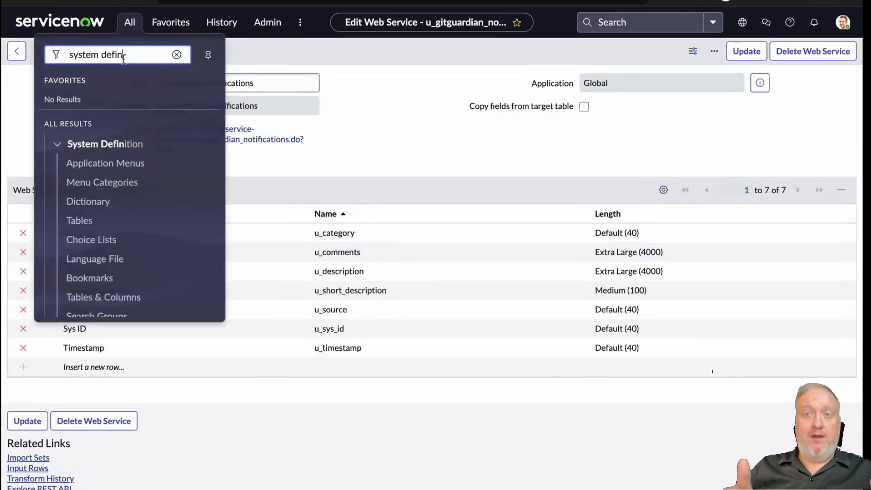
{"action": "left_click", "coordinate": [90, 221]}
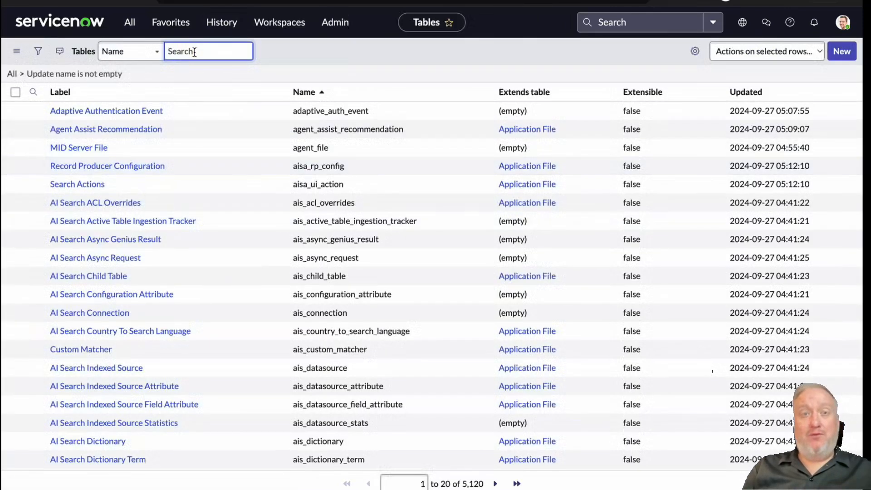
{"action": "type", "text": "incident"}
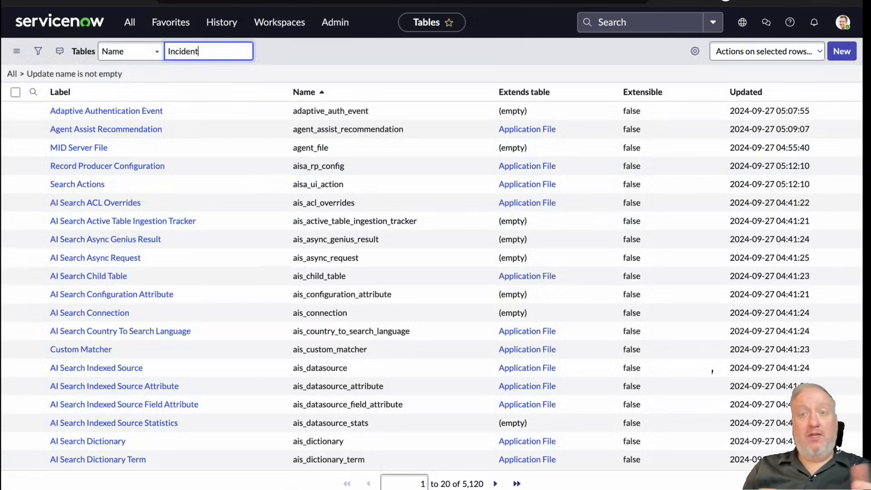
{"action": "key", "text": "Return"}
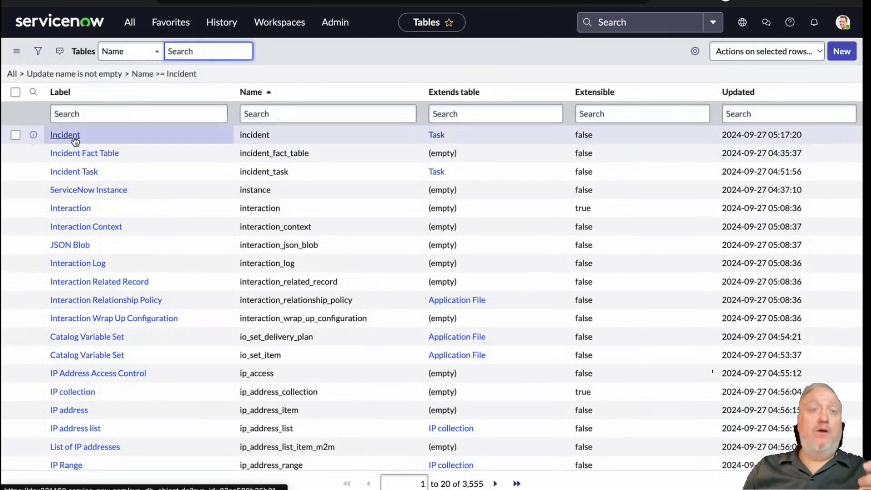
{"action": "left_click", "coordinate": [75, 141]}
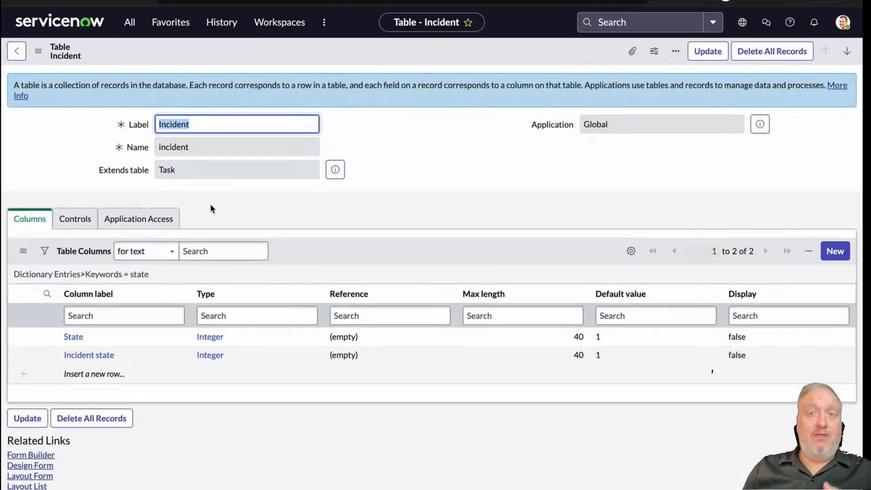
- Search the Incident table's columns for state, open the State column's dictionary entry and examine its choice values
{"action": "left_click", "coordinate": [222, 246]}
{"action": "type", "text": "state"}
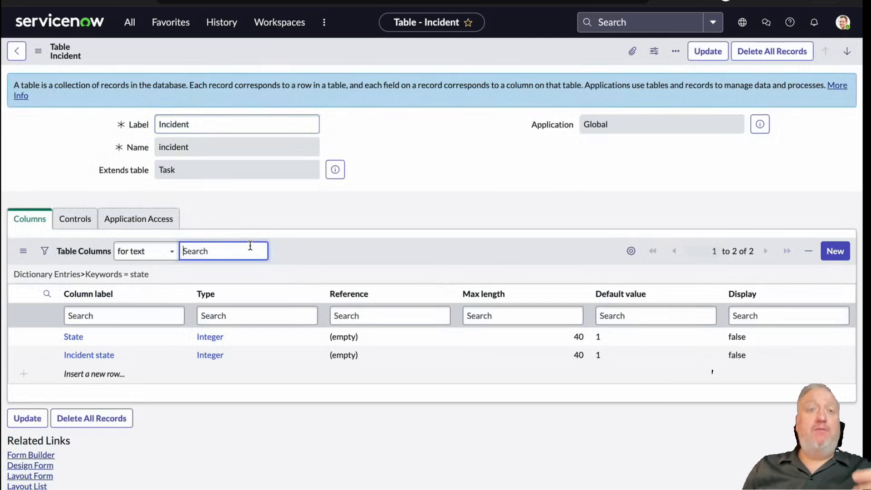
{"action": "scroll", "coordinate": [249, 245], "scroll_direction": "down", "scroll_amount": 1}
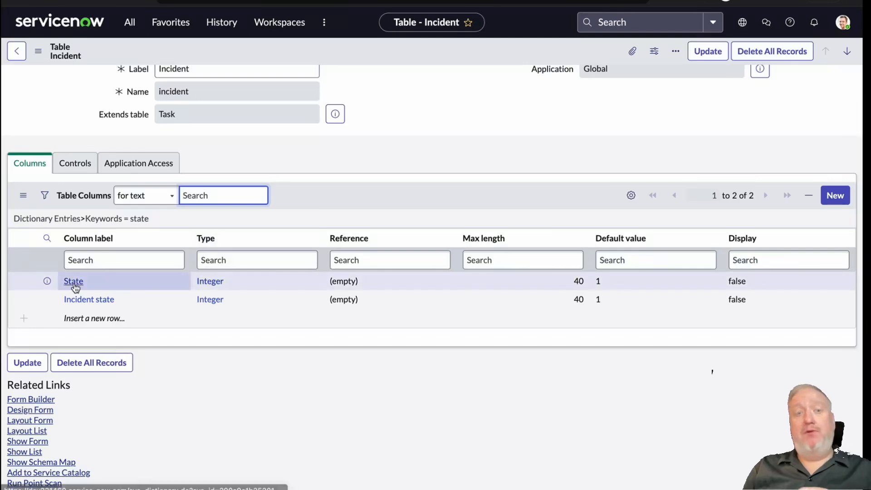
{"action": "left_click", "coordinate": [75, 286]}
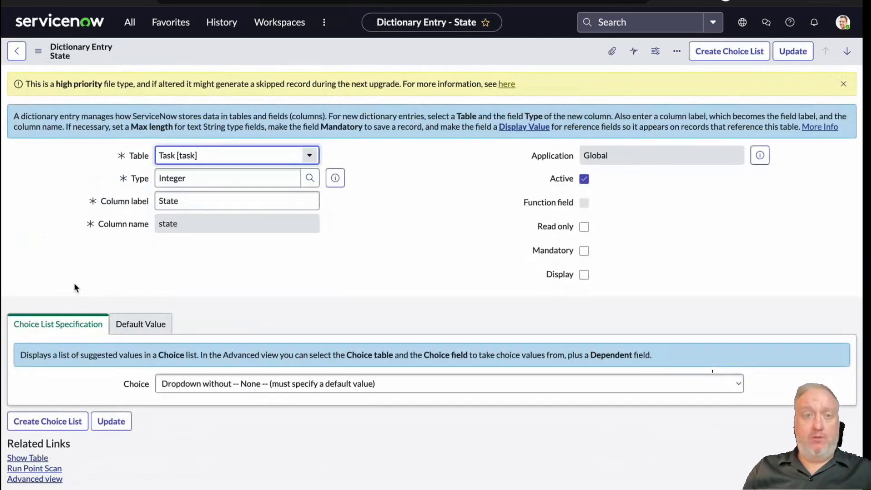
{"action": "scroll", "coordinate": [210, 271], "scroll_direction": "down", "scroll_amount": 6}
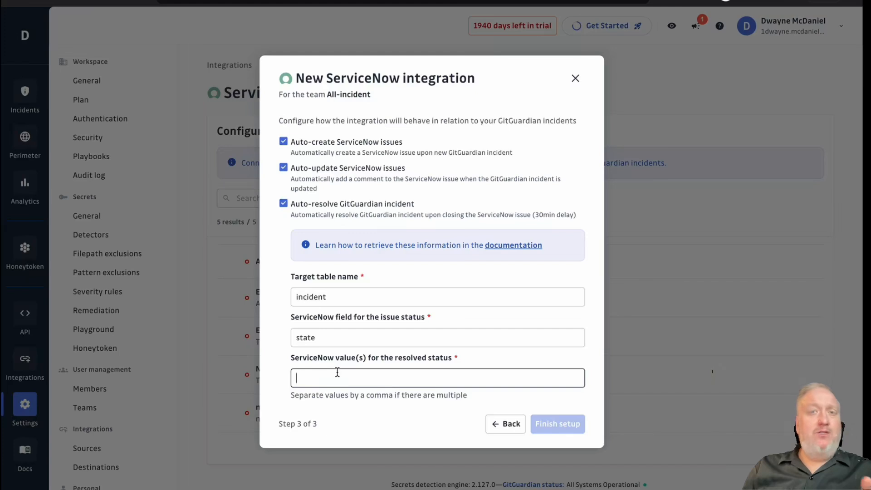
- Finish the GitGuardian integration with 3,7,107,157 as the ServiceNow resolved status values, and create a test issue from it
{"action": "type", "text": "3,7,107,157"}
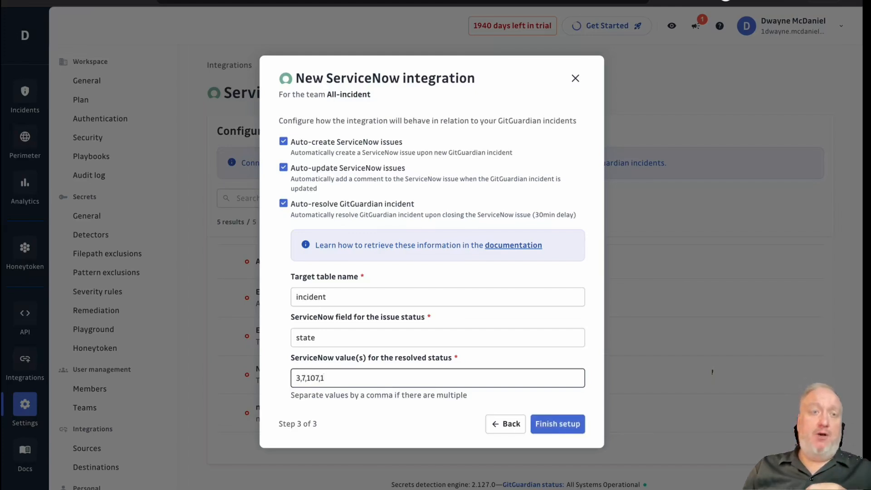
{"action": "left_click", "coordinate": [565, 421]}
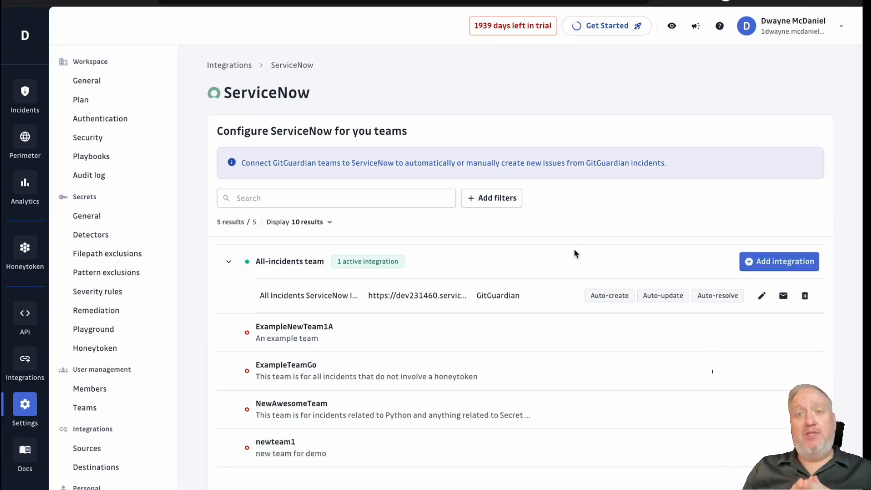
{"action": "left_click", "coordinate": [783, 297]}
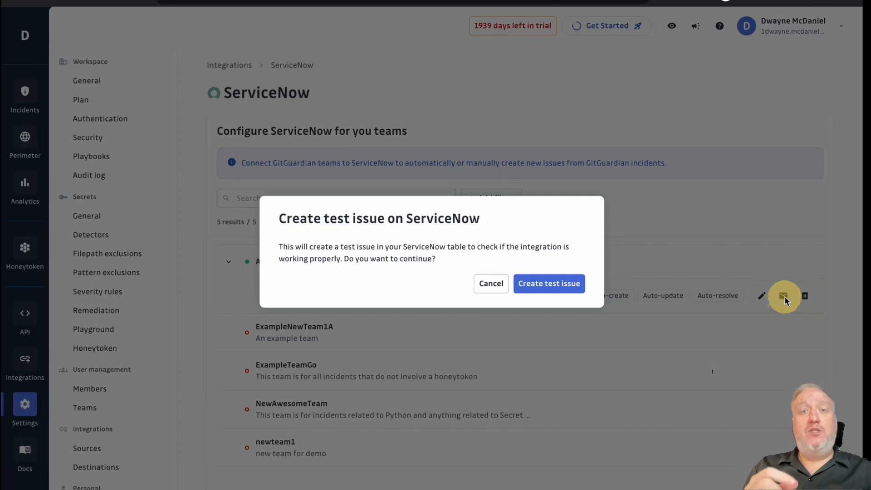
{"action": "left_click", "coordinate": [555, 291]}
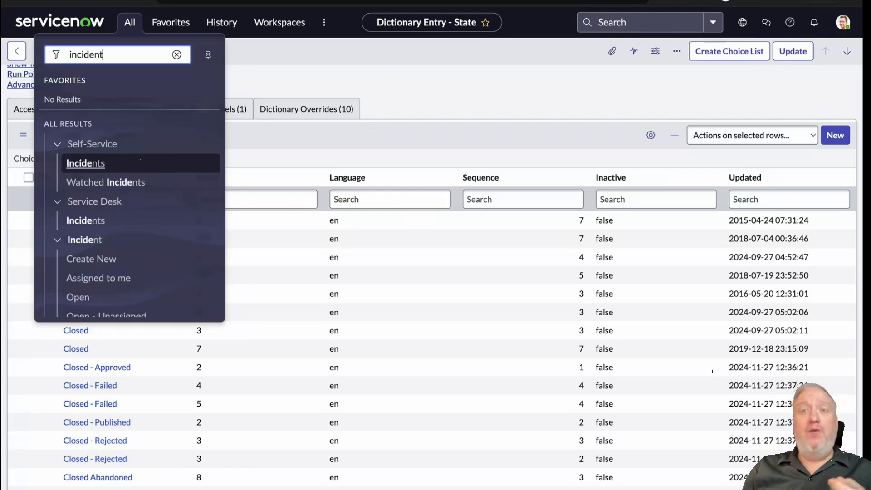
- Switch to ServiceNow, open the active incidents list and search Updated by for Gitguardian to check the test issue's short description
{"action": "scroll", "coordinate": [112, 147], "scroll_direction": "down", "scroll_amount": 2}
{"action": "left_click", "coordinate": [76, 222]}
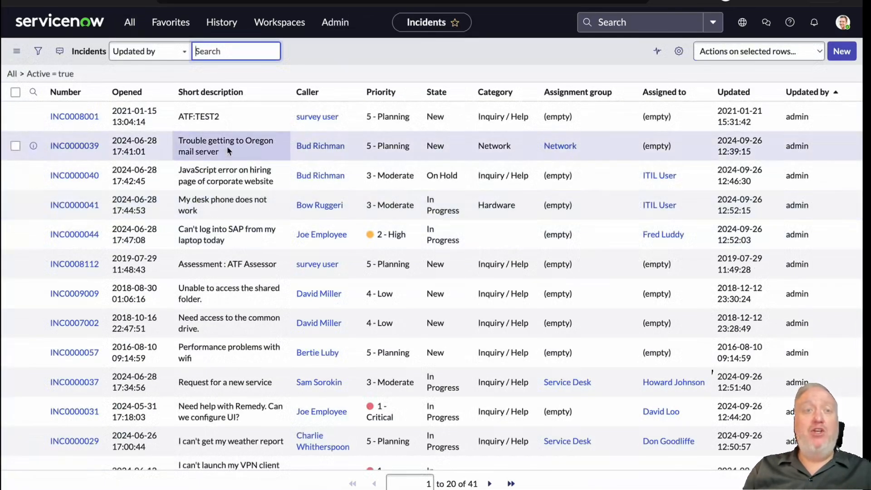
{"action": "left_click", "coordinate": [237, 52]}
{"action": "type", "text": "Gitguardian"}
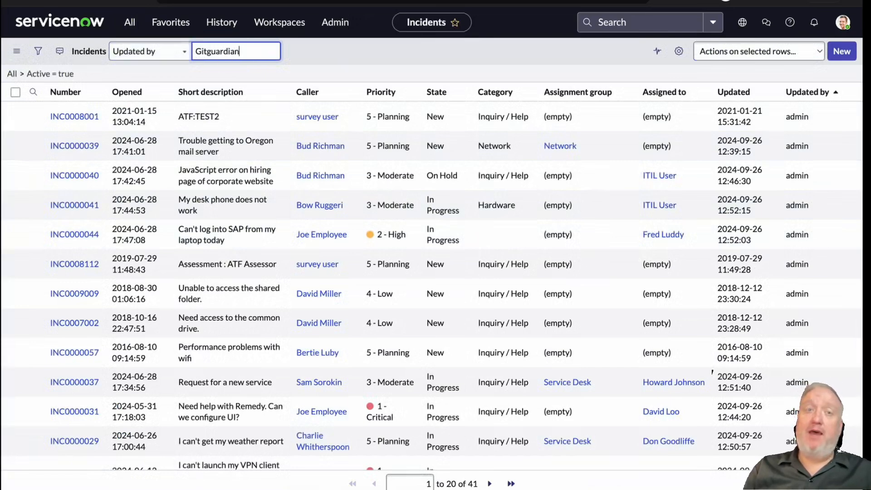
{"action": "key", "text": "Return"}
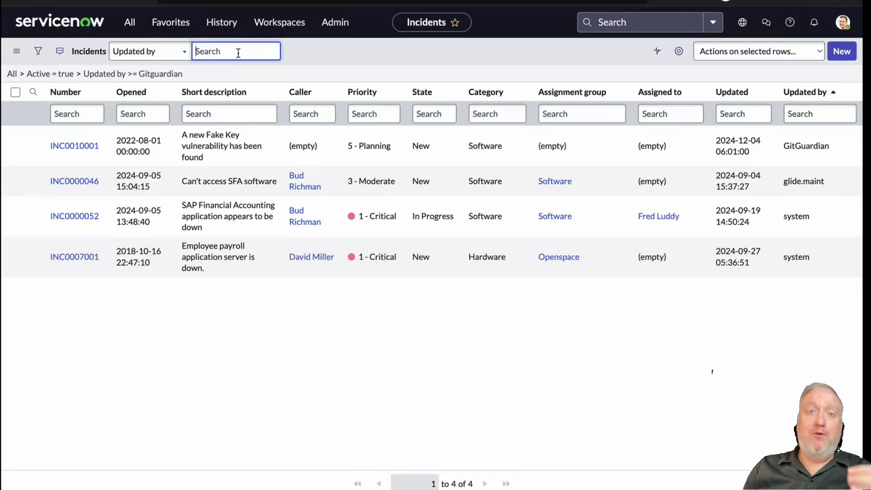
{"action": "left_click_drag", "start_coordinate": [219, 158], "coordinate": [180, 138]}
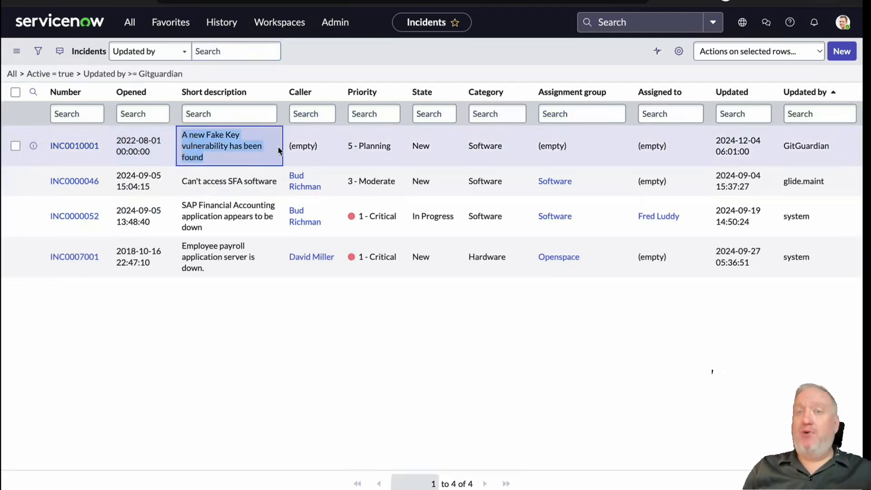
- Open the triggered Generic High Entropy Secret incident in GitGuardian and create a ServiceNow issue with the prefilled title and description
{"action": "left_click", "coordinate": [28, 96]}
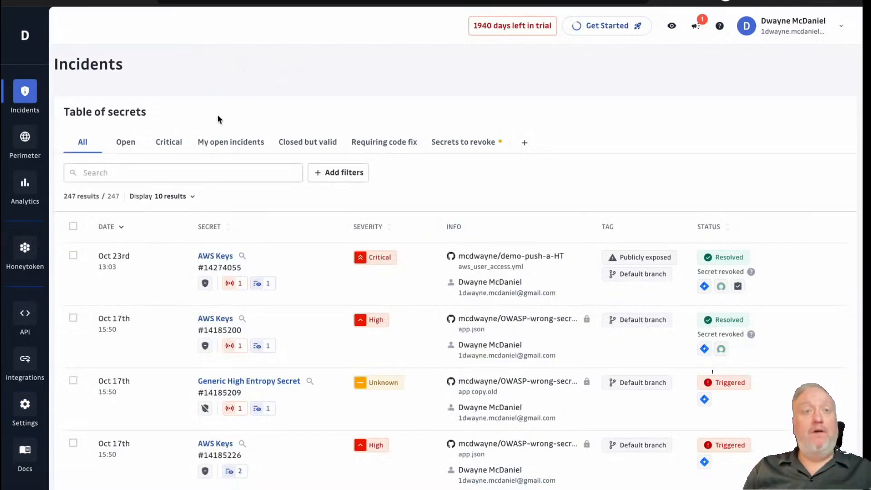
{"action": "left_click", "coordinate": [261, 384]}
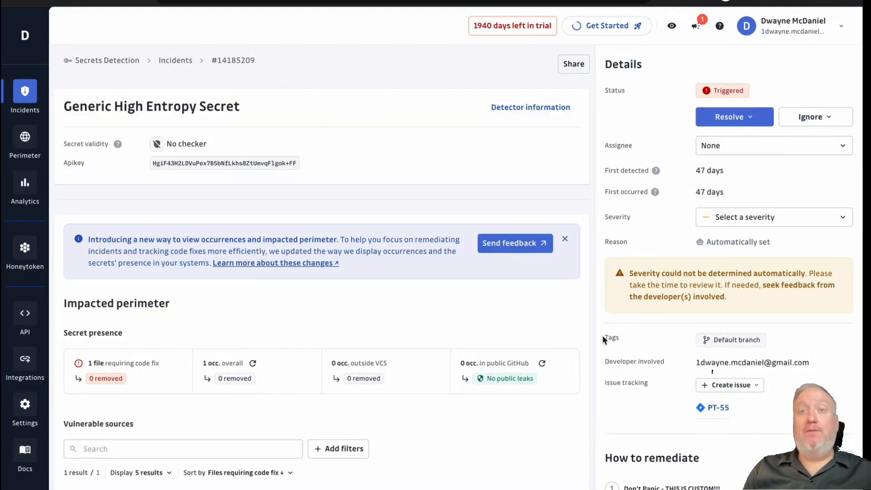
{"action": "left_click", "coordinate": [753, 387]}
{"action": "left_click", "coordinate": [733, 430]}
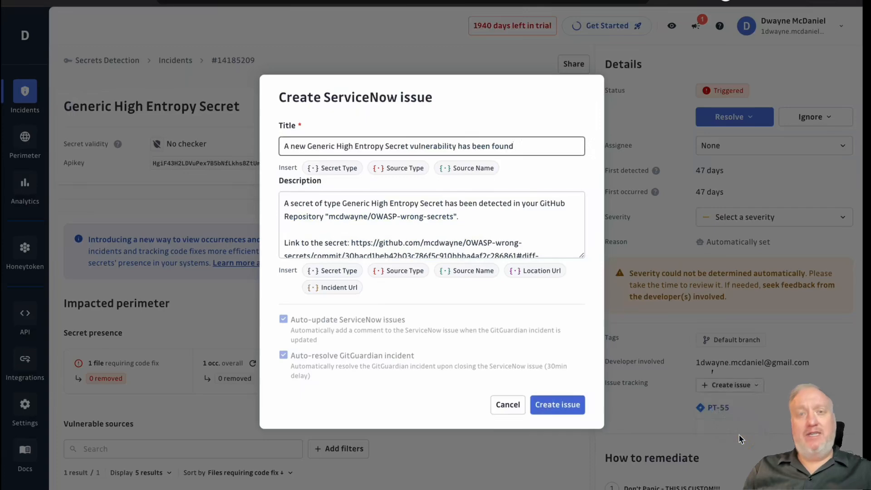
{"action": "left_click", "coordinate": [560, 405]}
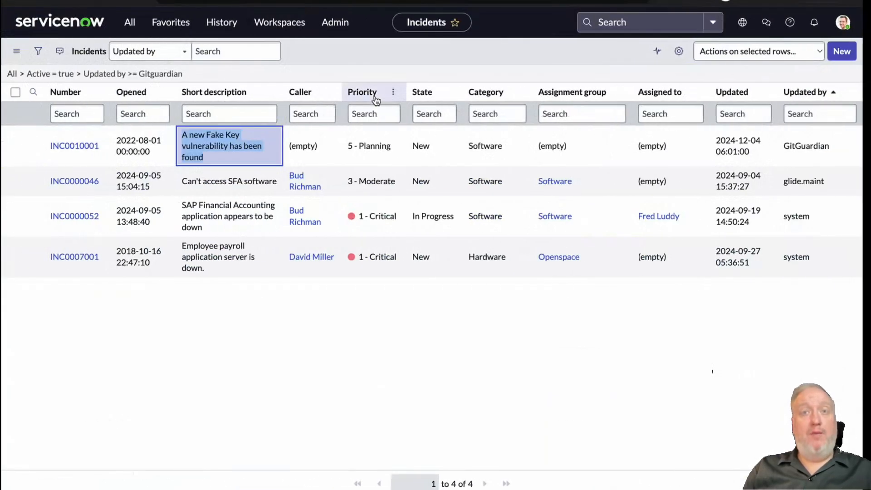
- Refresh the ServiceNow incidents list, open the new Generic High Entropy Secret incident and review its description and activities
{"action": "left_click", "coordinate": [49, 1]}
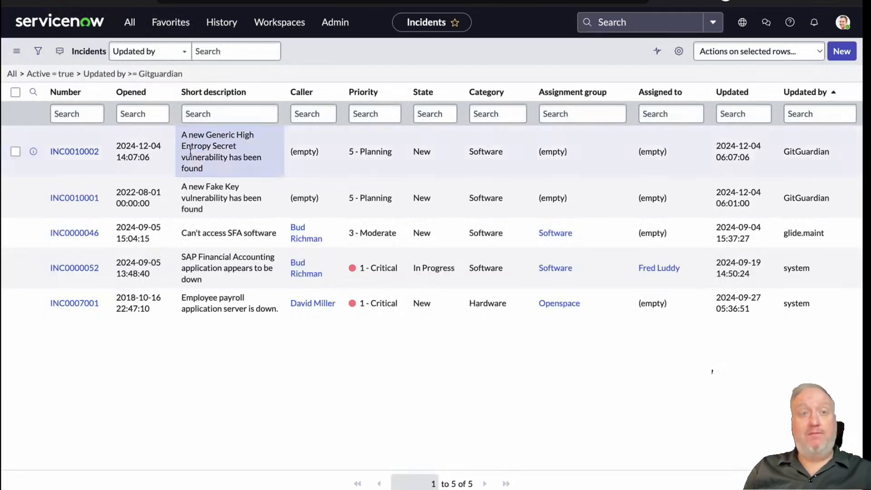
{"action": "left_click", "coordinate": [78, 154]}
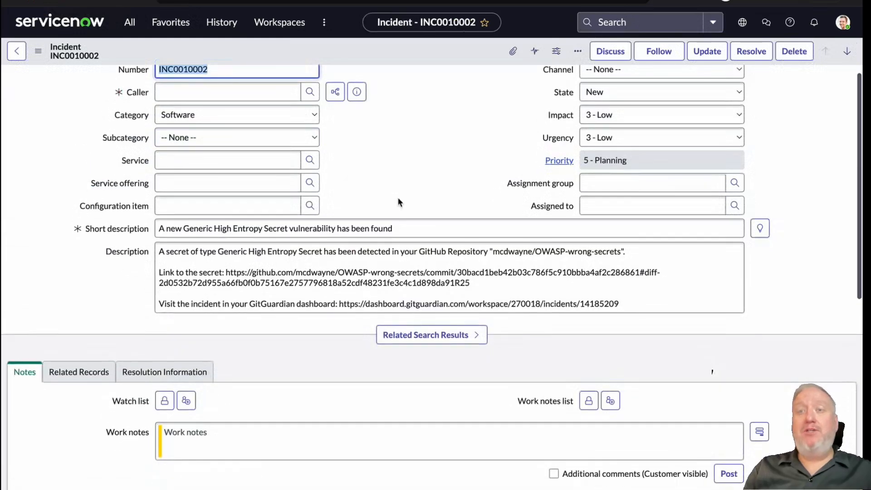
{"action": "scroll", "coordinate": [398, 200], "scroll_direction": "down", "scroll_amount": 2}
{"action": "scroll", "coordinate": [398, 201], "scroll_direction": "down", "scroll_amount": 6}
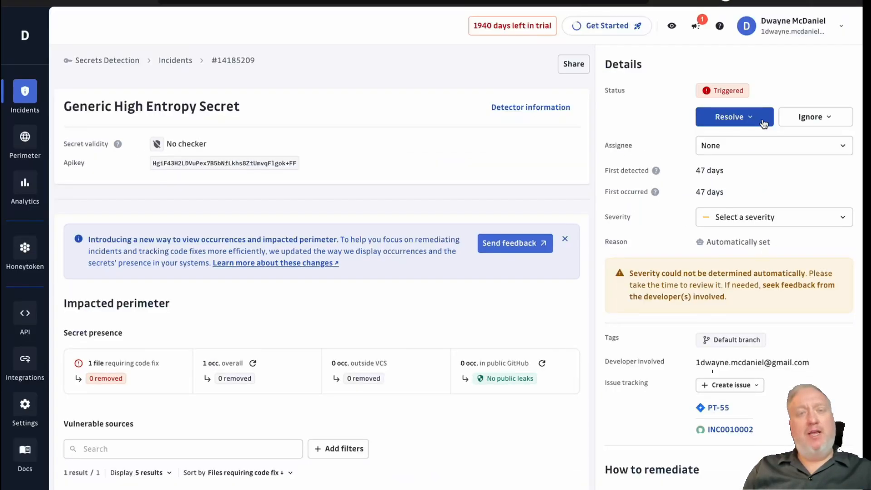
- Assign the GitGuardian incident to yourself and check the assignment comment in the matching ServiceNow incident's activities
{"action": "left_click", "coordinate": [760, 146]}
{"action": "left_click", "coordinate": [745, 171]}
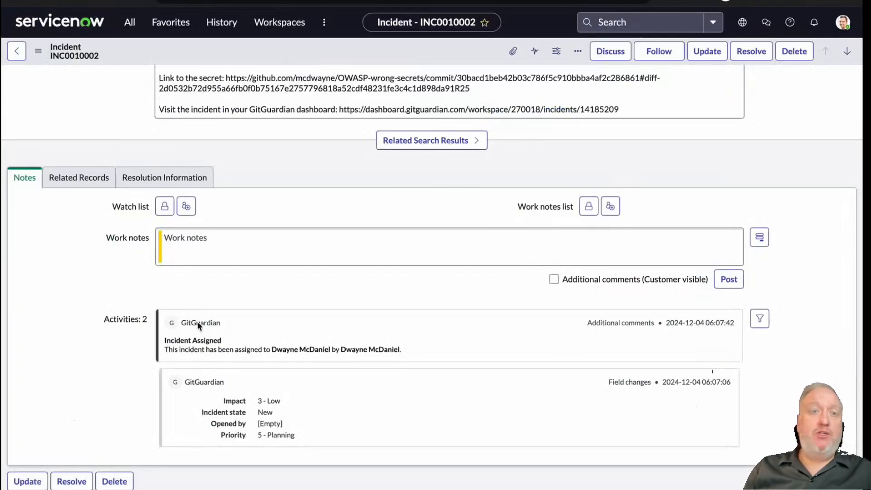
{"action": "left_click_drag", "start_coordinate": [117, 309], "coordinate": [398, 319]}
{"action": "left_click", "coordinate": [399, 319]}
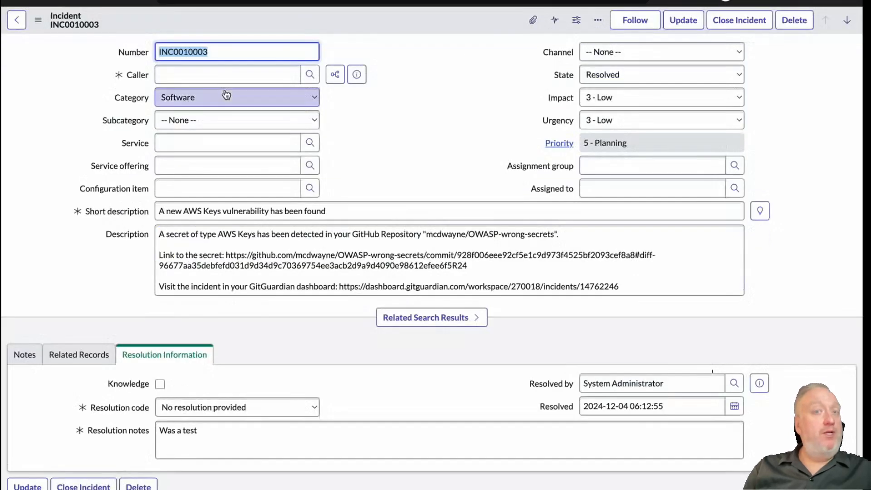
- Close the resolved AWS Keys incident in ServiceNow
{"action": "left_click", "coordinate": [732, 24]}
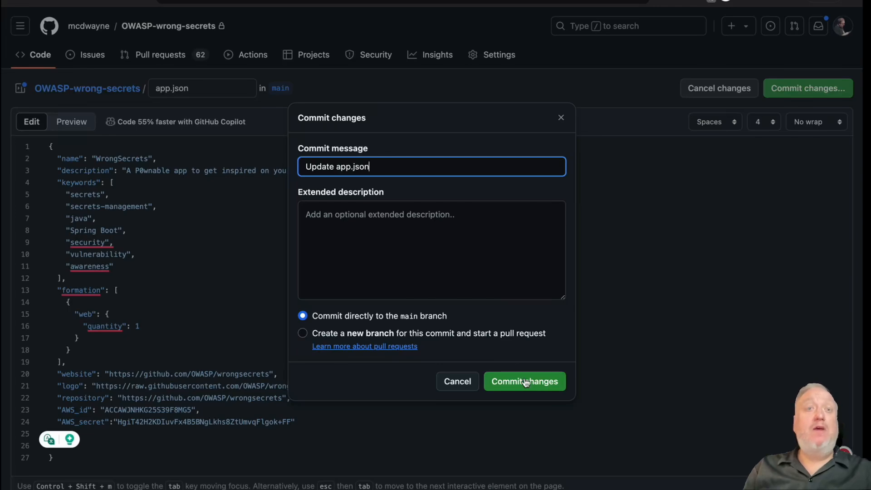
- Commit app.json on GitHub directly to the main branch and review the resulting AWS Keys incident in GitGuardian and ServiceNow
{"action": "left_click", "coordinate": [524, 381]}
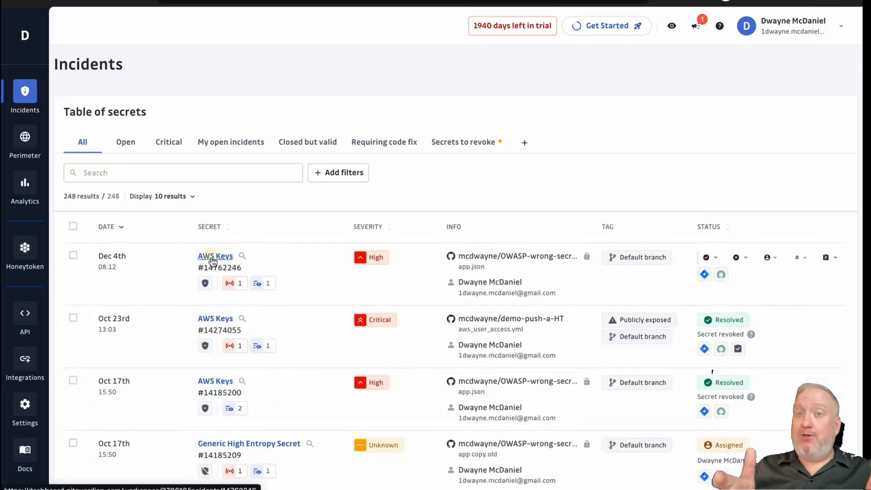
{"action": "left_click", "coordinate": [213, 257]}
{"action": "scroll", "coordinate": [678, 203], "scroll_direction": "down", "scroll_amount": 2}
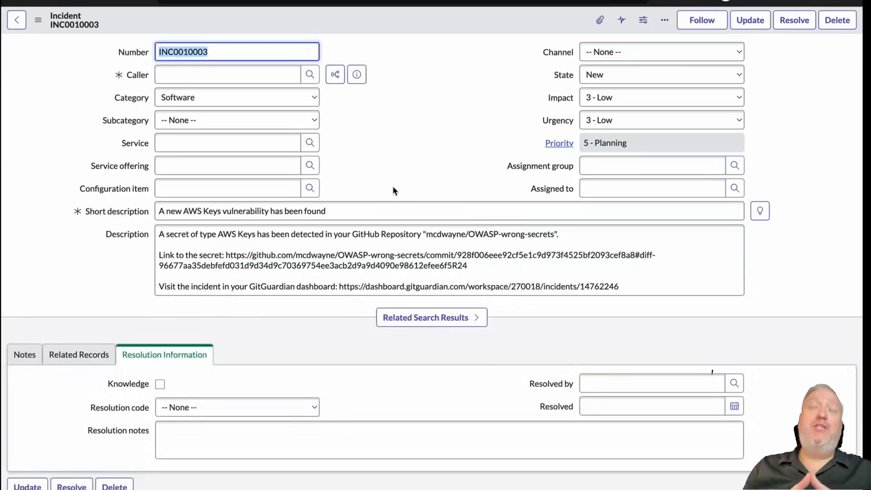
{"action": "scroll", "coordinate": [393, 186], "scroll_direction": "down", "scroll_amount": 5}
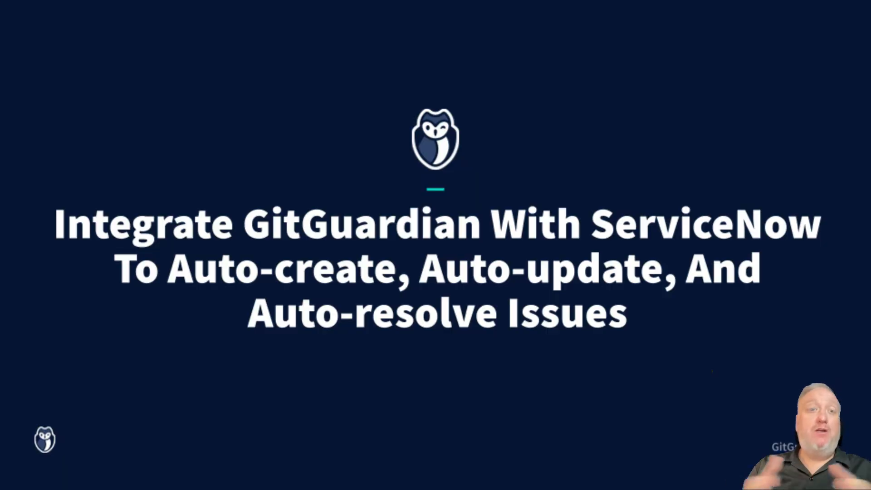